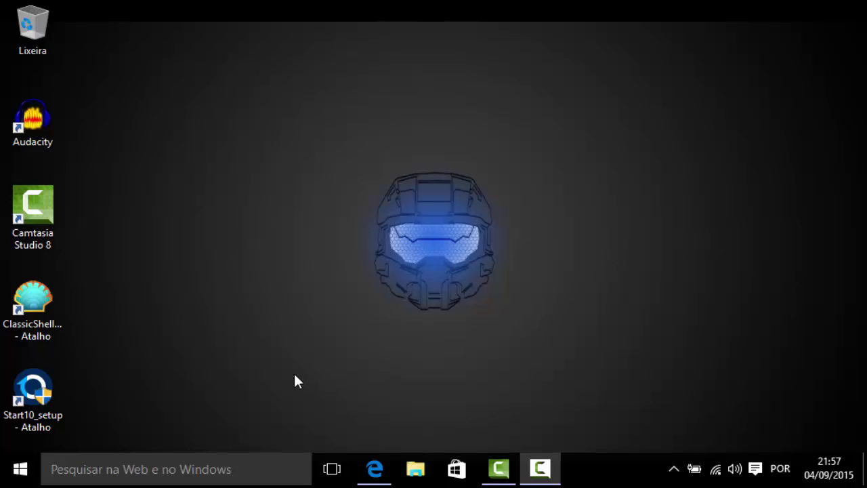
pyautogui.moveTo(63, 311); pyautogui.dragTo(443, 157)
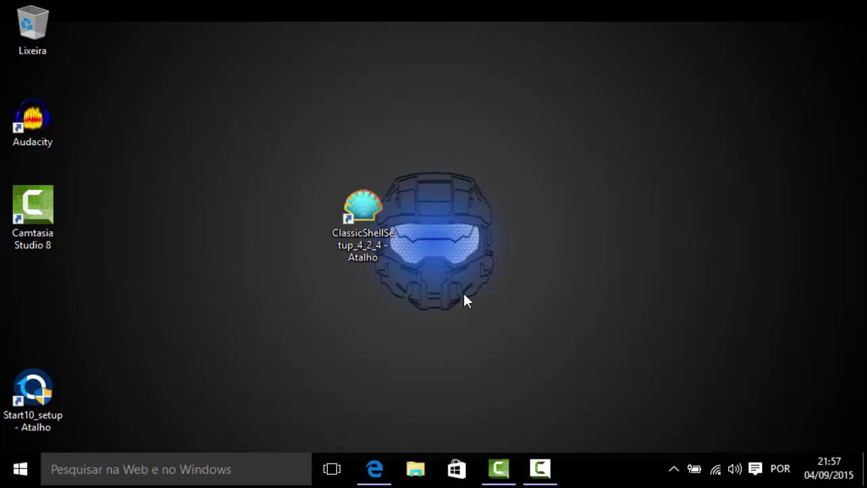
pyautogui.moveTo(377, 215); pyautogui.dragTo(52, 292)
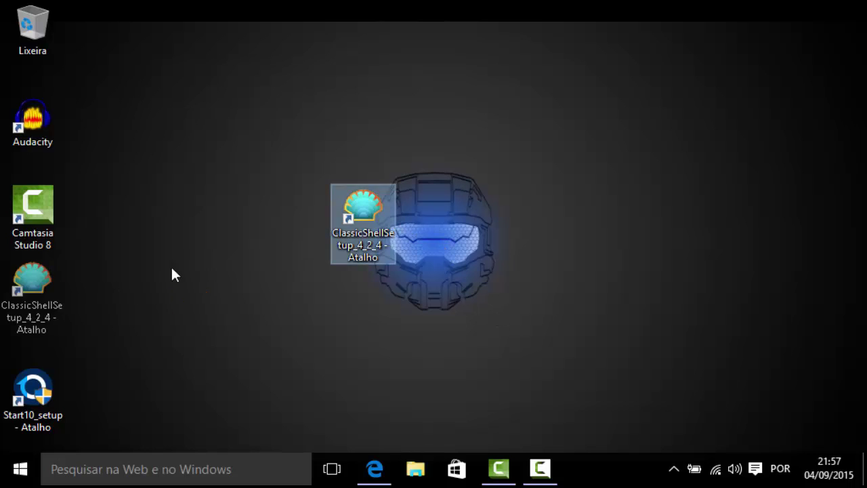
pyautogui.rightClick(241, 119)
pyautogui.click(268, 164)
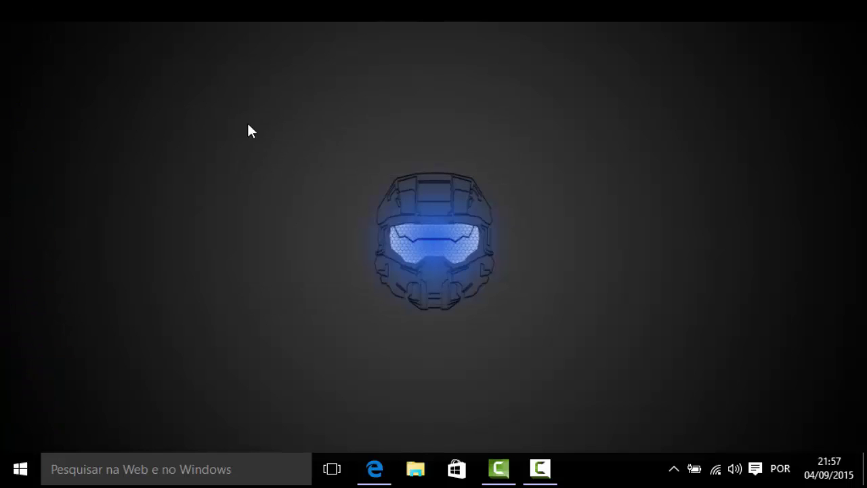
pyautogui.rightClick(235, 87)
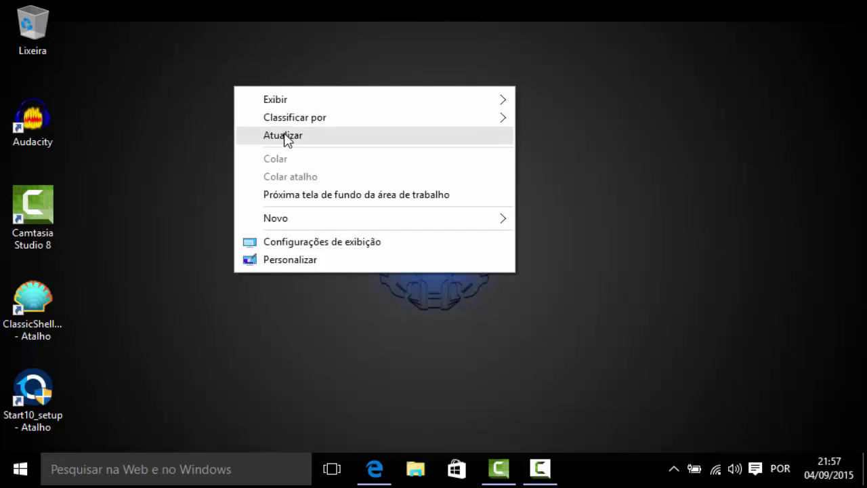
pyautogui.click(285, 136)
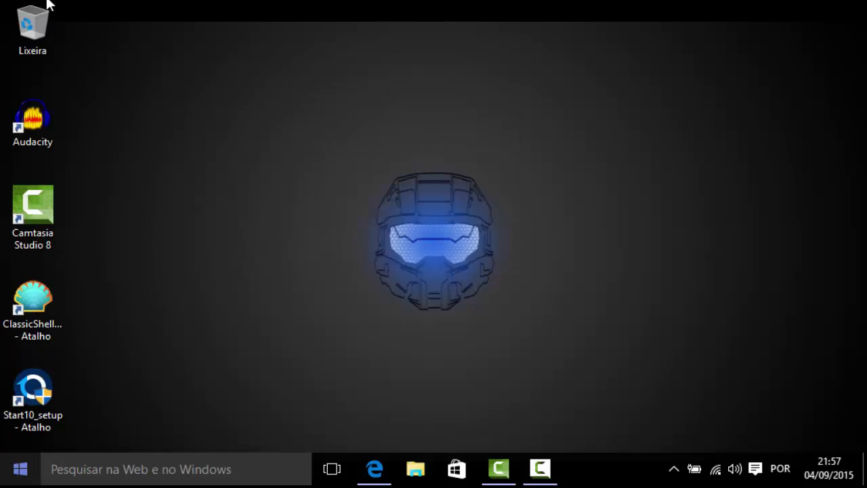
# Open Classic Start Menu Settings from the Classic Shell folder in the Start menu's program list
pyautogui.press('super')
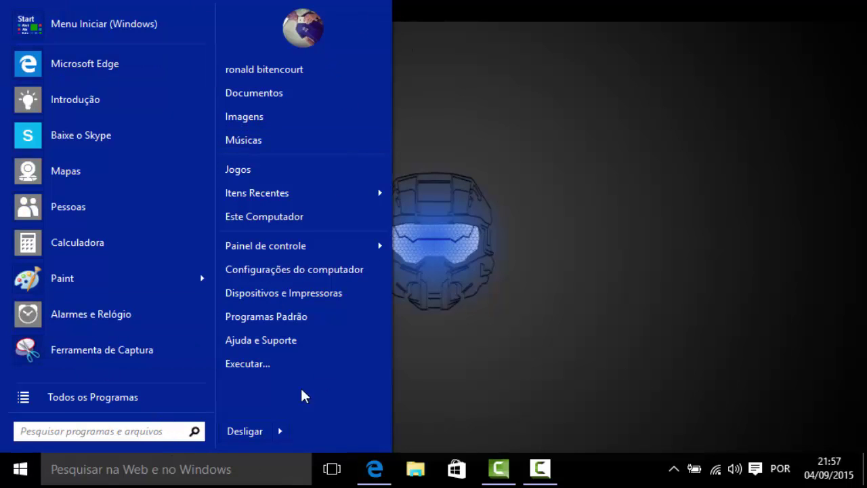
pyautogui.moveTo(313, 197)
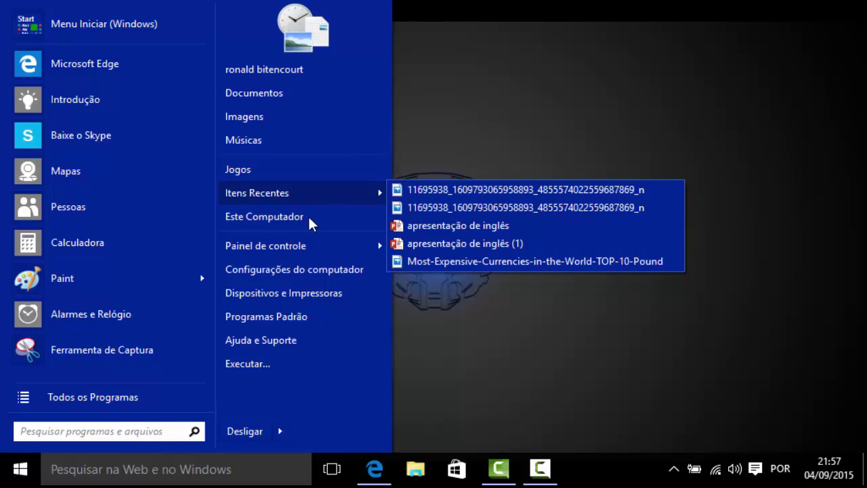
pyautogui.moveTo(308, 253)
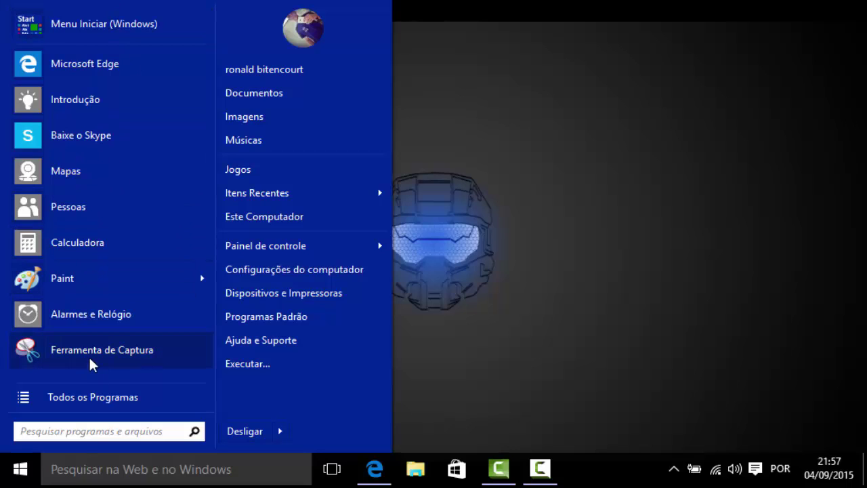
pyautogui.click(68, 391)
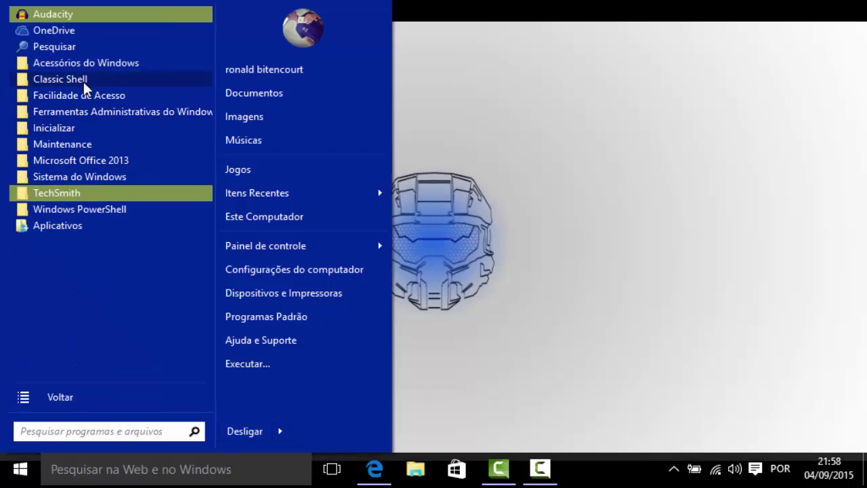
pyautogui.click(84, 81)
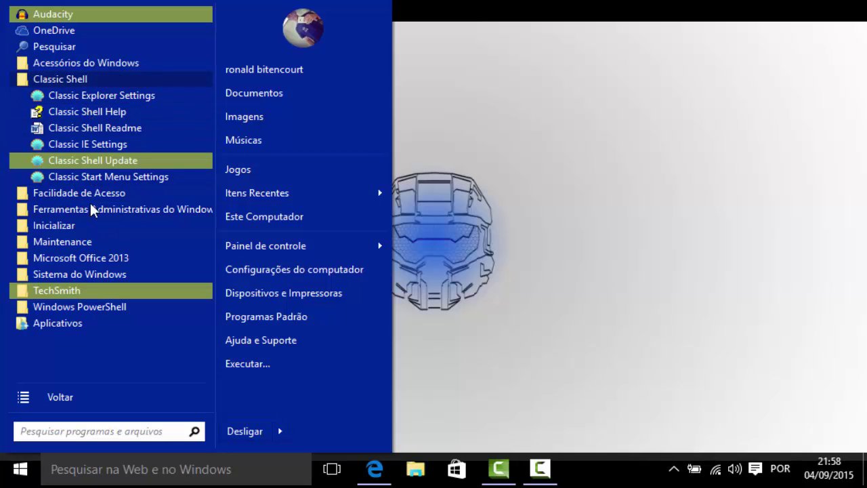
pyautogui.click(54, 80)
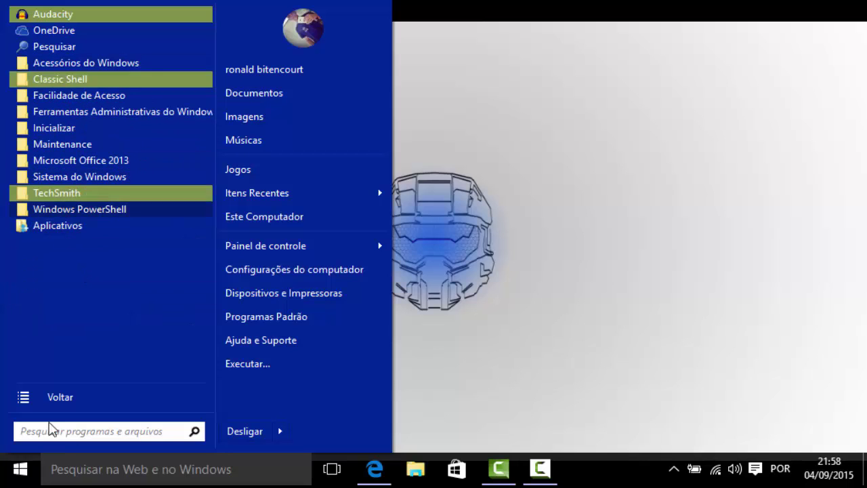
pyautogui.click(24, 400)
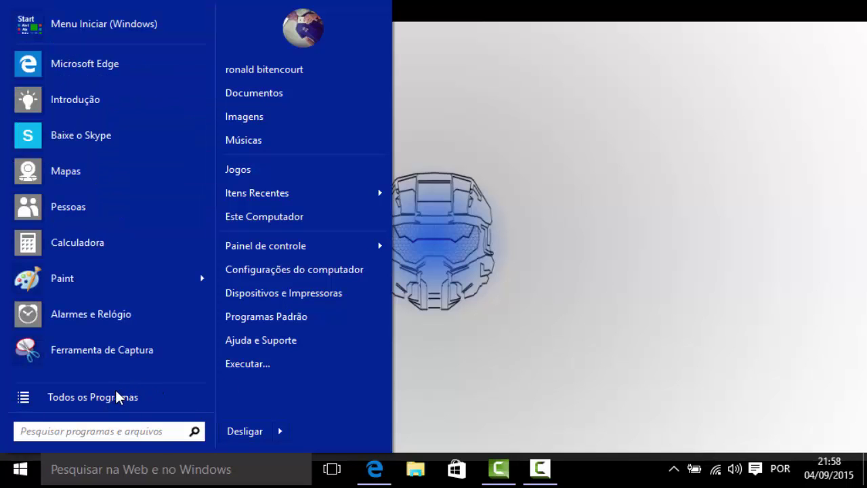
pyautogui.click(44, 82)
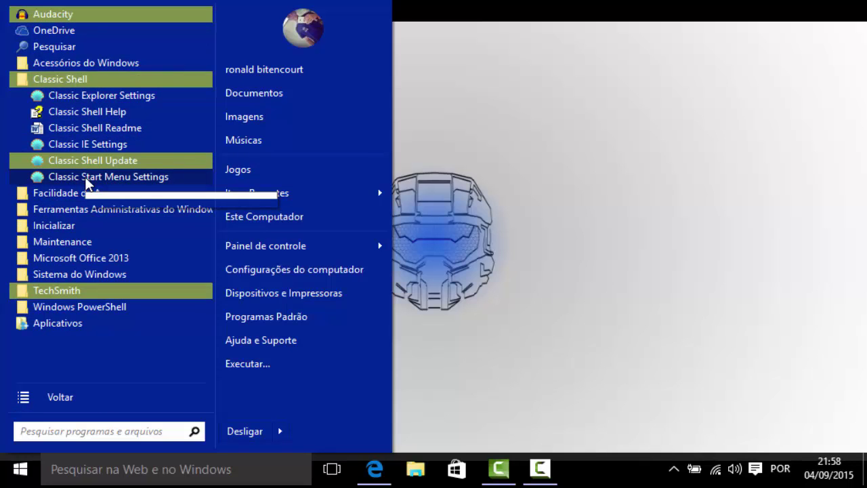
pyautogui.click(87, 179)
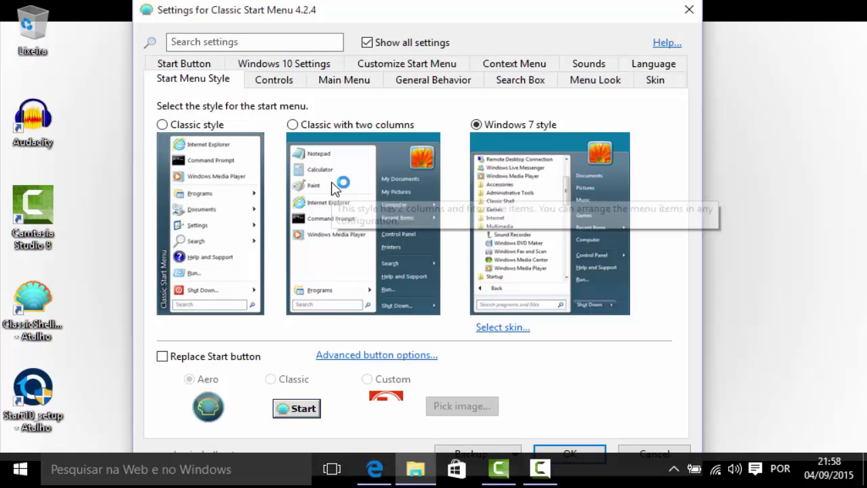
# Select the Classic style for the start menu and enable Start button replacement, trying the Classic, Aero and Custom looks
pyautogui.click(163, 124)
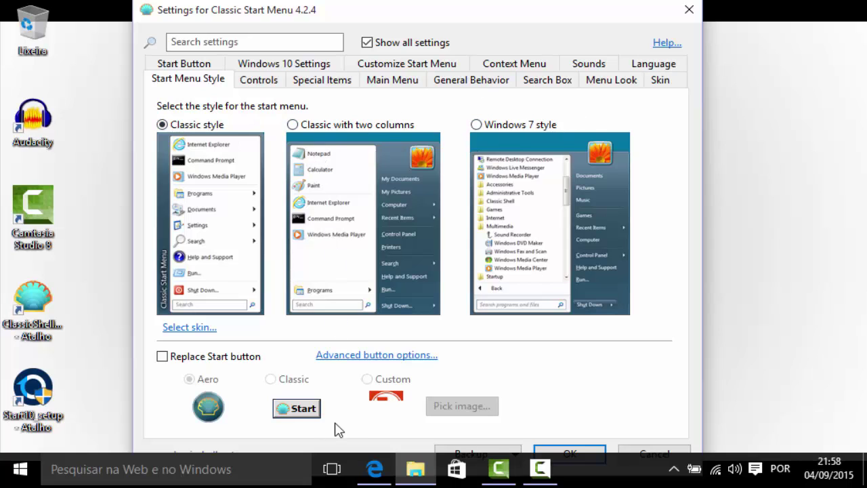
pyautogui.click(162, 356)
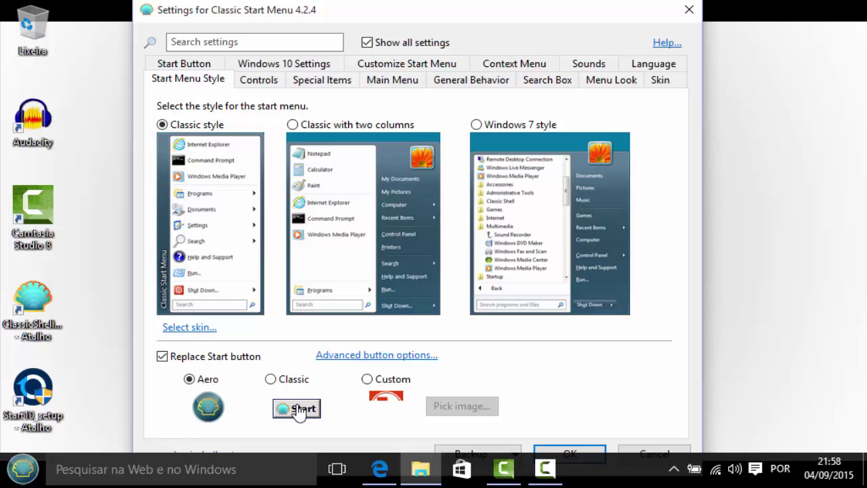
pyautogui.click(271, 379)
pyautogui.click(210, 379)
pyautogui.click(400, 382)
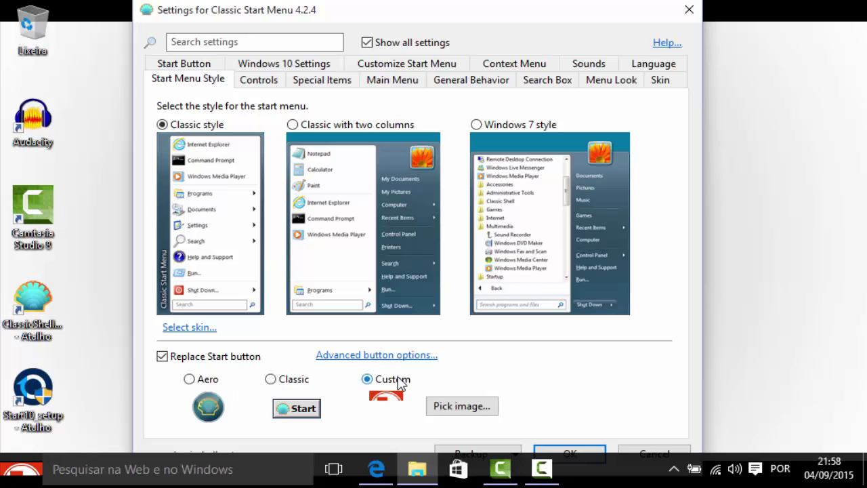
# Browse for a custom Start button image without choosing one, and turn off Start button replacement
pyautogui.click(463, 411)
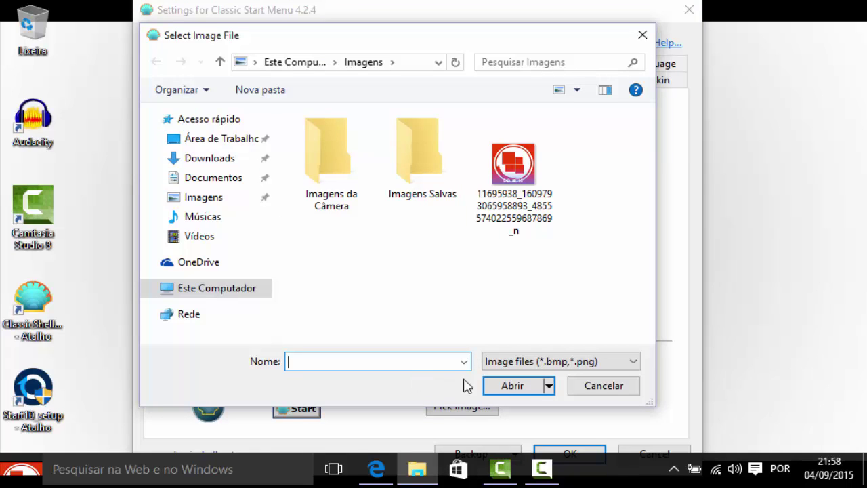
pyautogui.click(596, 387)
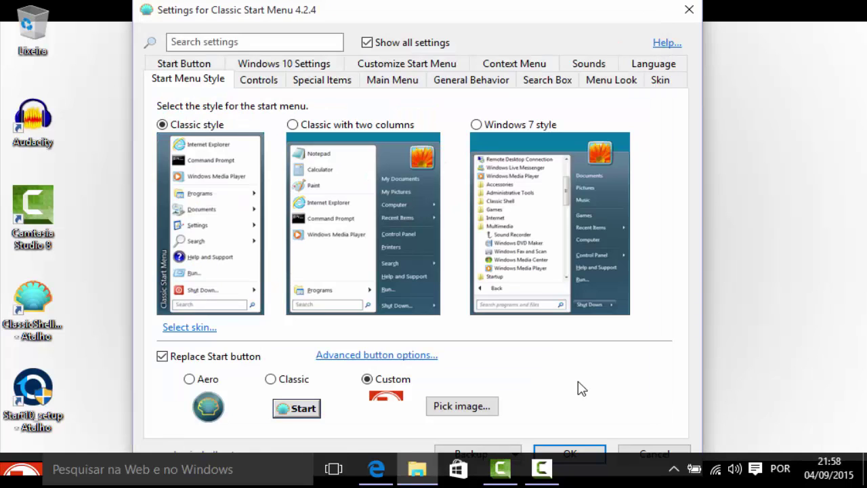
pyautogui.click(26, 473)
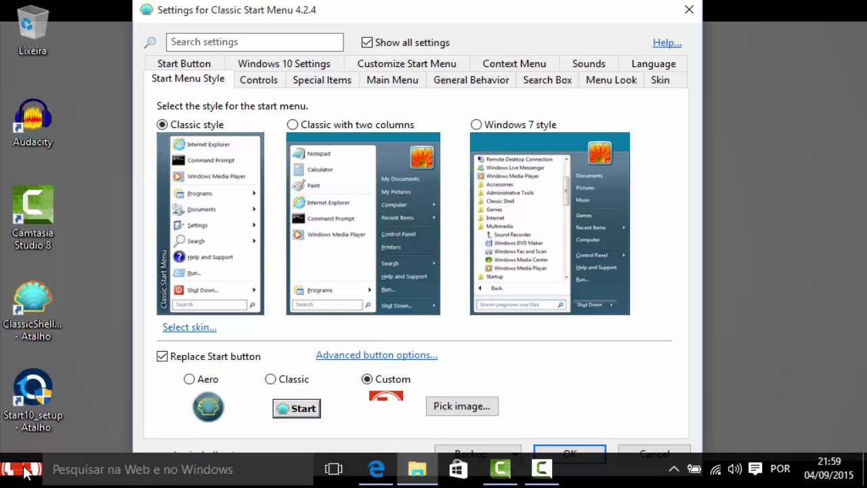
pyautogui.click(163, 357)
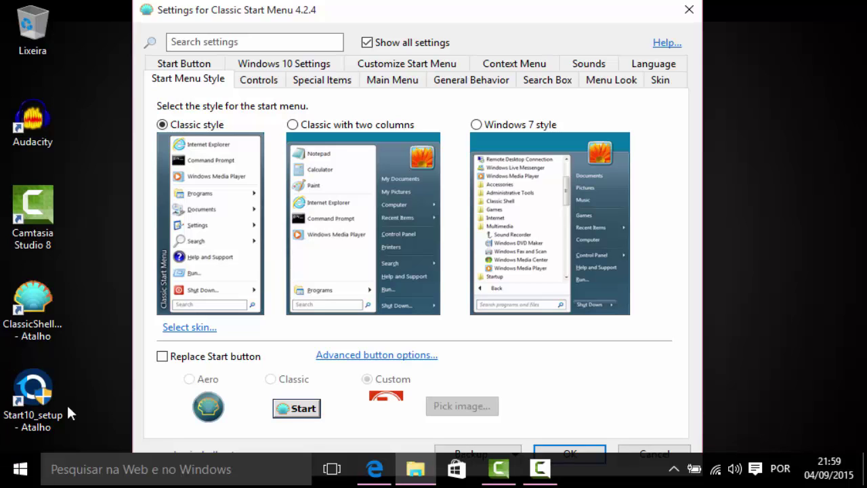
# Preview the Classic style by opening the Start menu and looking over its upper entries, and close it
pyautogui.click(20, 469)
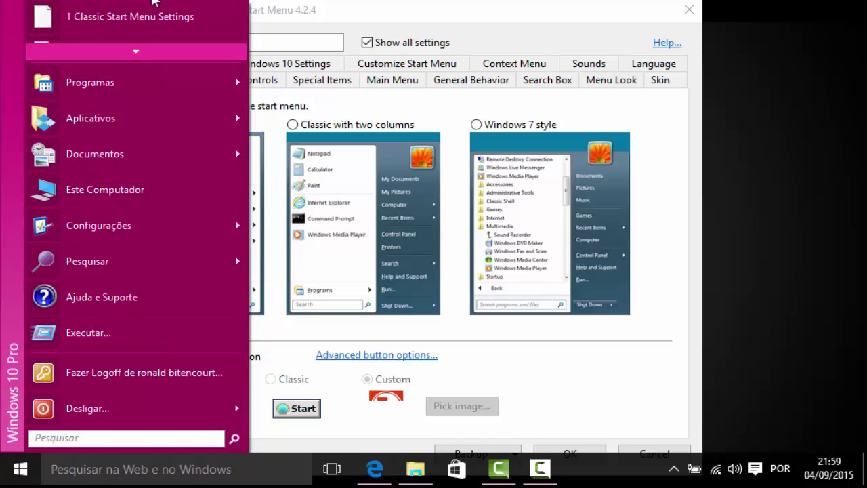
pyautogui.moveTo(133, 53)
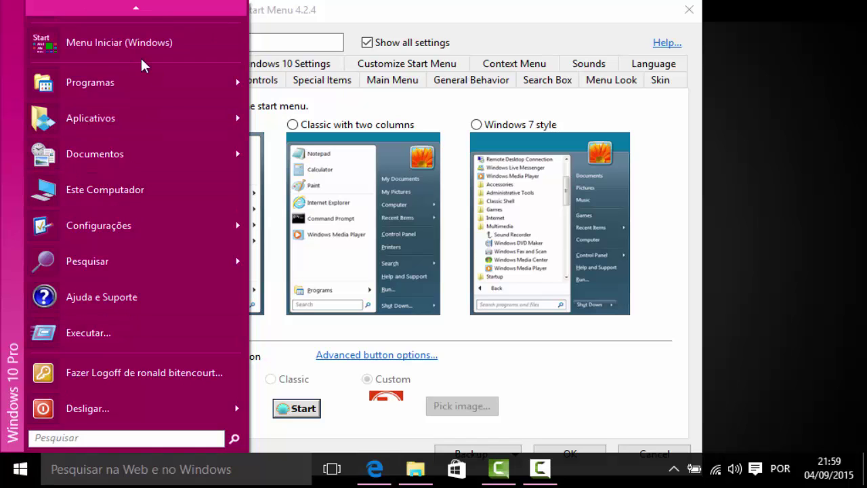
pyautogui.moveTo(156, 18)
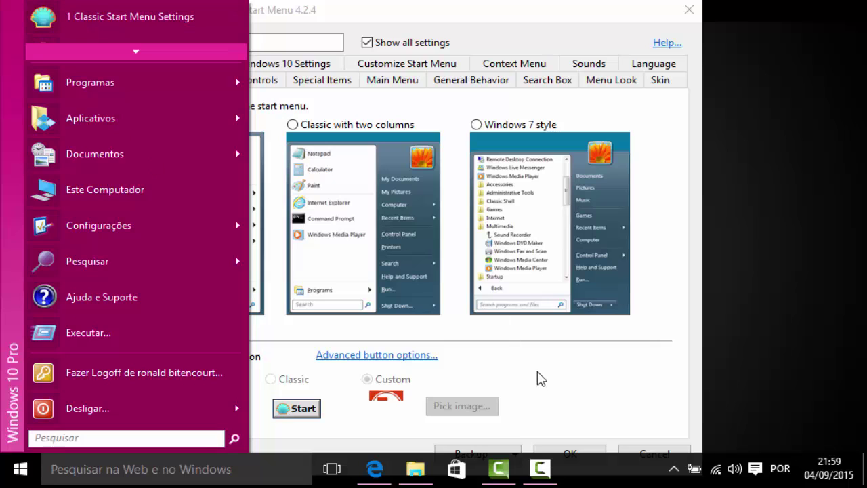
pyautogui.click(418, 112)
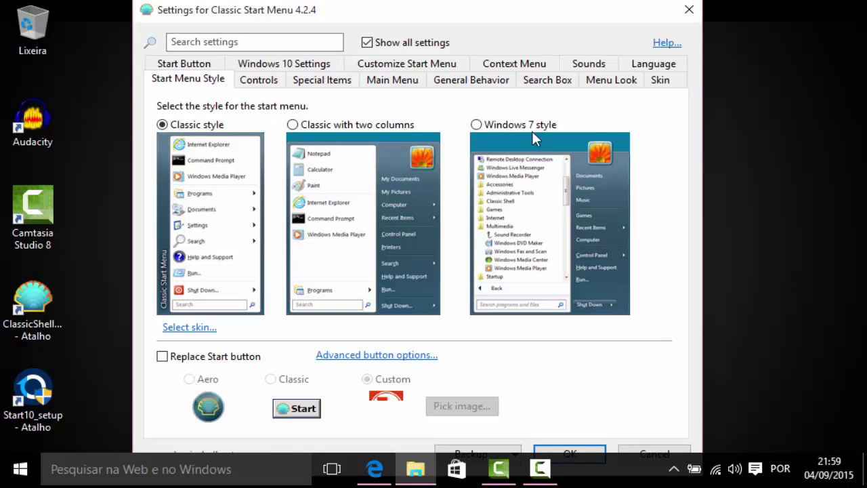
# Look through the Start Button, Windows 10, Customize Start Menu, Main Menu, Search Box, Context Menu and Sounds settings
pyautogui.click(196, 65)
pyautogui.click(300, 81)
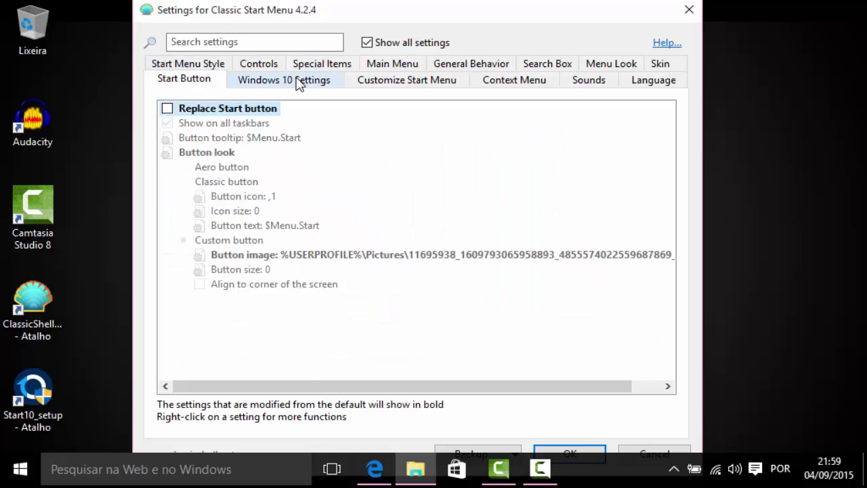
pyautogui.click(380, 83)
pyautogui.click(393, 63)
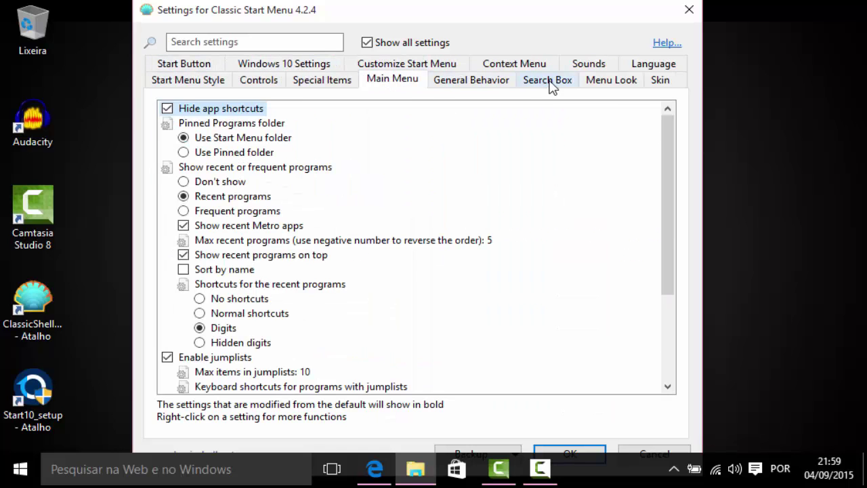
pyautogui.click(549, 86)
pyautogui.click(513, 64)
pyautogui.click(592, 82)
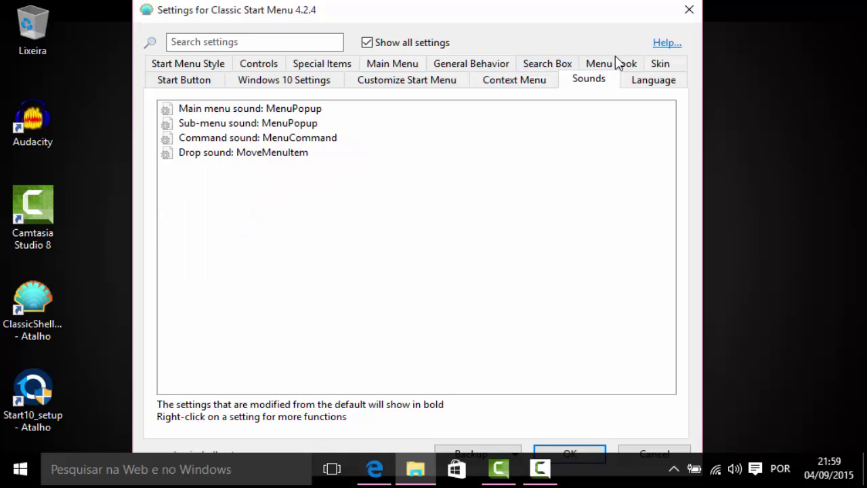
# Look through the full list of languages offered for the Classic Start Menu interface
pyautogui.click(651, 82)
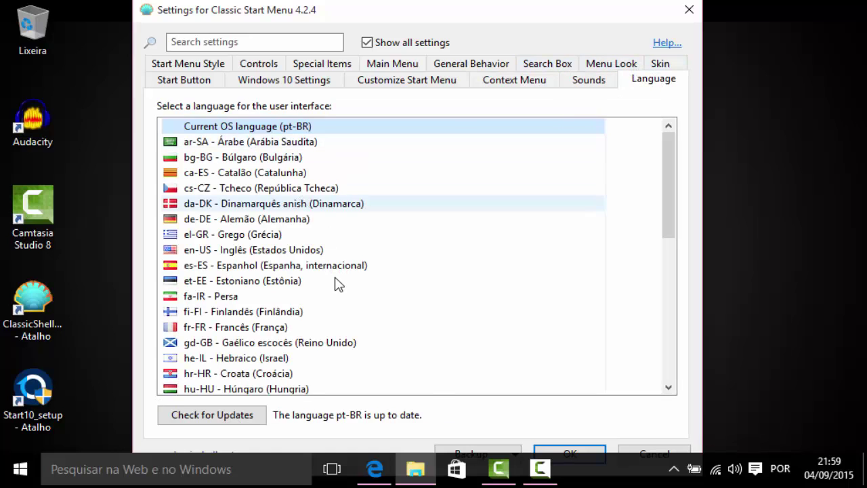
pyautogui.scroll(-8, 324, 303)
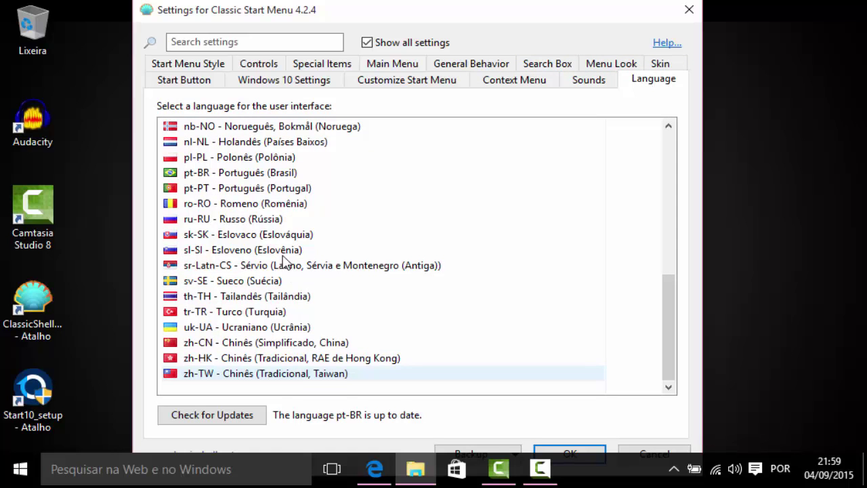
pyautogui.scroll(8, 263, 180)
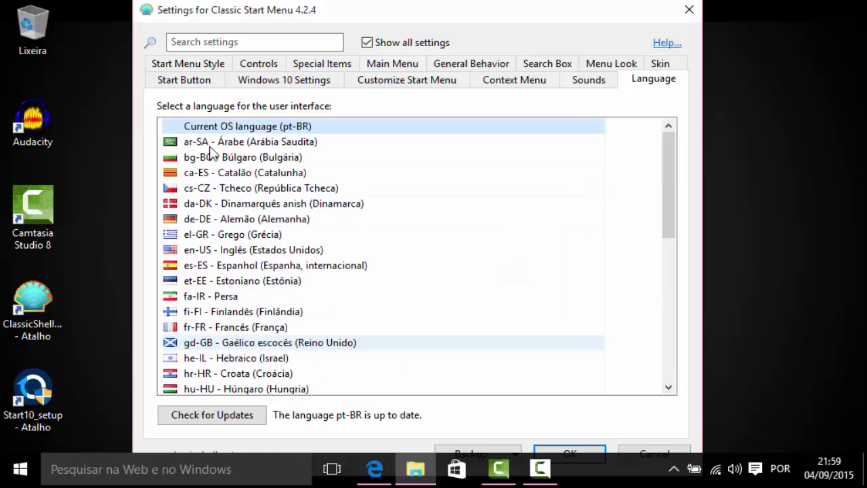
# Set the start menu style to Classic with two columns and open its skin selection
pyautogui.click(191, 80)
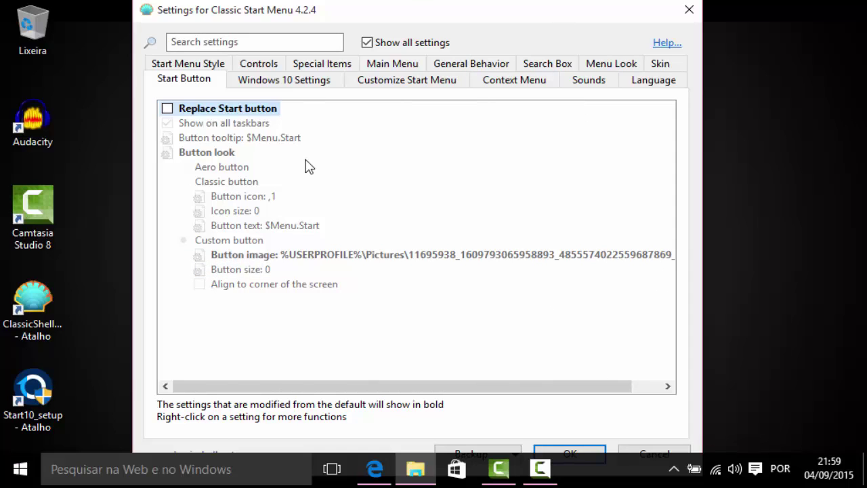
pyautogui.click(317, 83)
pyautogui.click(223, 68)
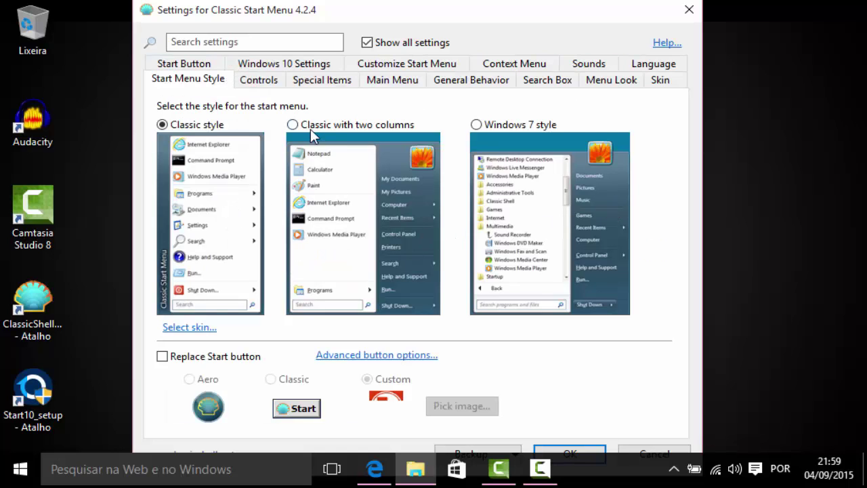
pyautogui.click(310, 129)
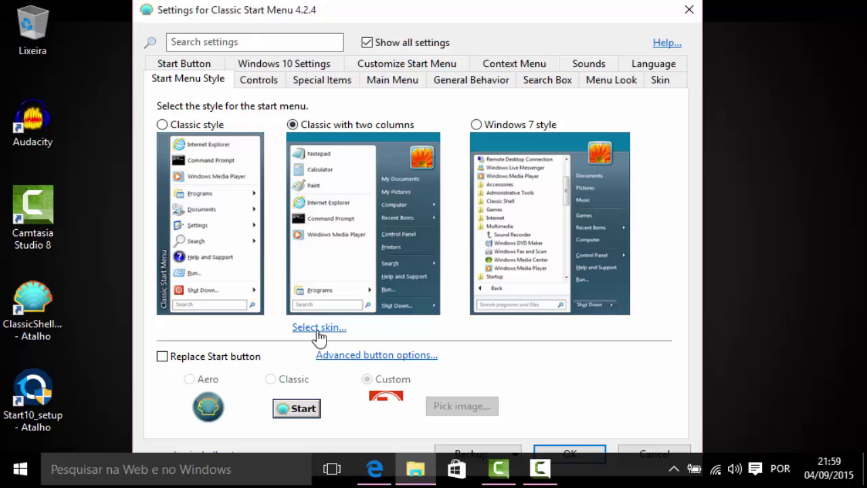
pyautogui.click(318, 328)
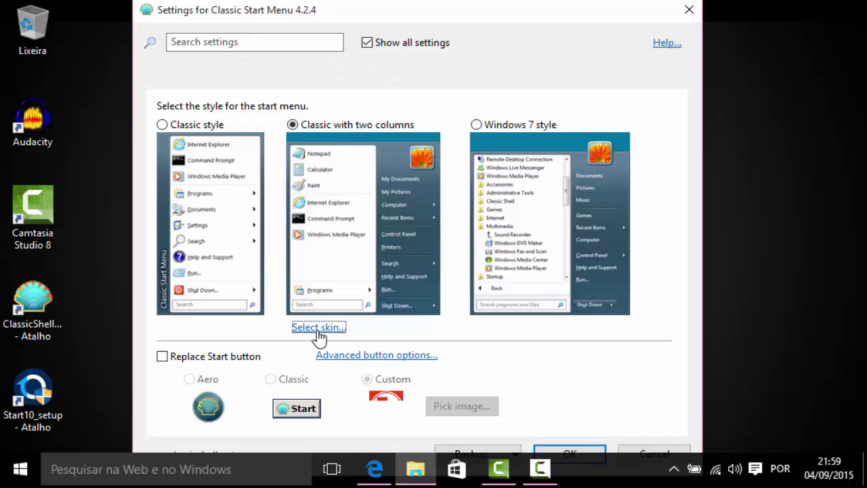
# Set the two-column Classic menu's skin to Windows 8 and preview the Start menu with its programs, apps and search entries
pyautogui.click(211, 112)
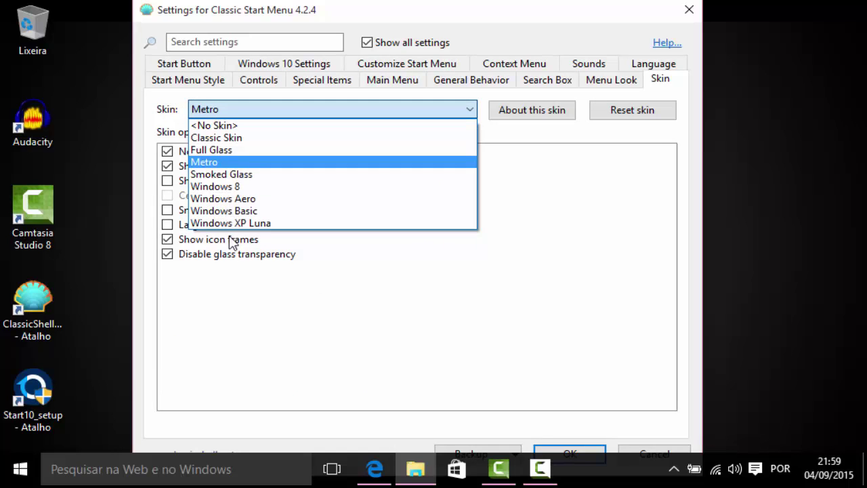
pyautogui.click(224, 187)
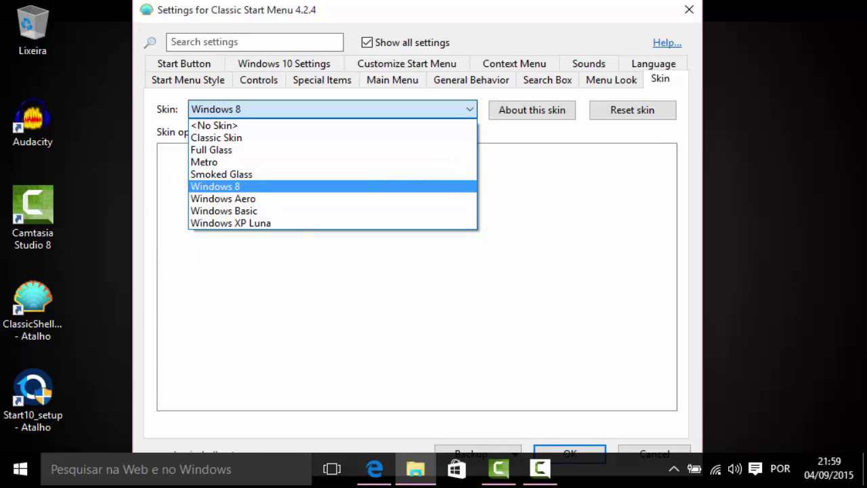
pyautogui.click(20, 469)
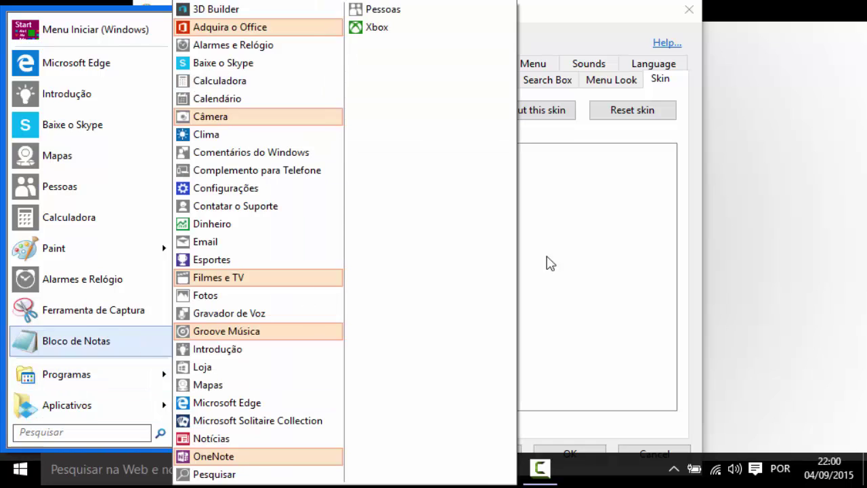
pyautogui.moveTo(339, 306)
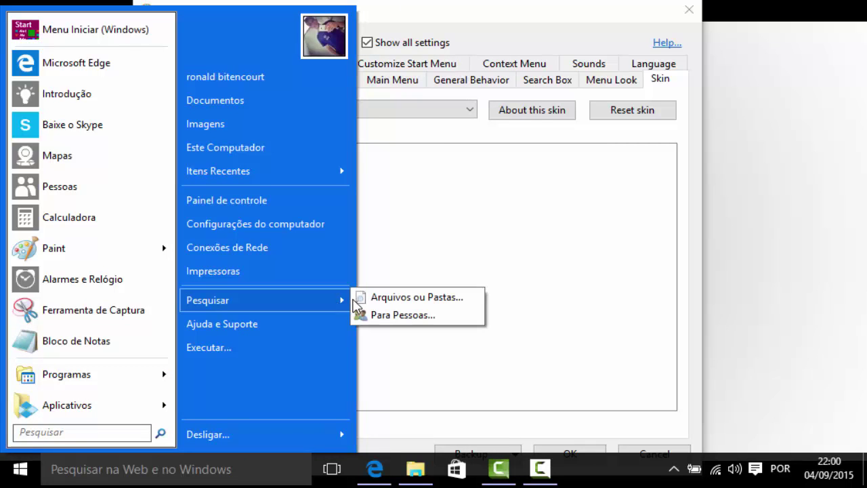
pyautogui.click(468, 226)
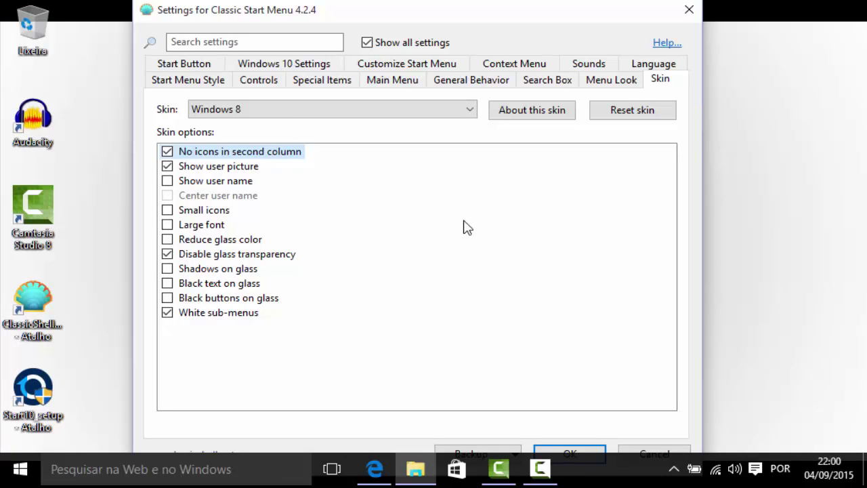
# Compare the reskinned two-column Start menu with the original Windows 10 Start menu, and close it
pyautogui.click(15, 462)
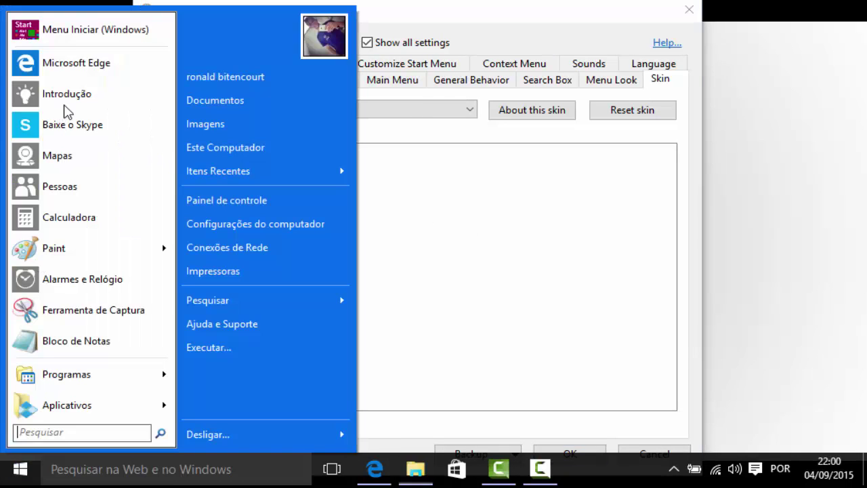
pyautogui.click(105, 56)
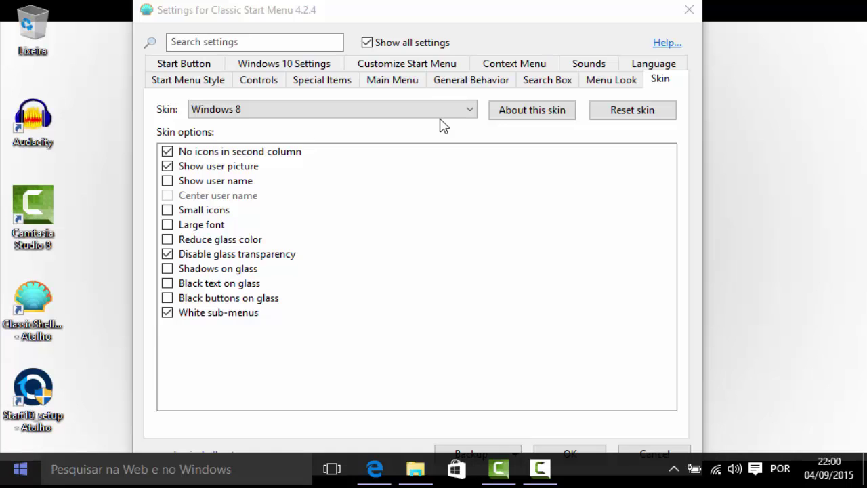
pyautogui.press('super')
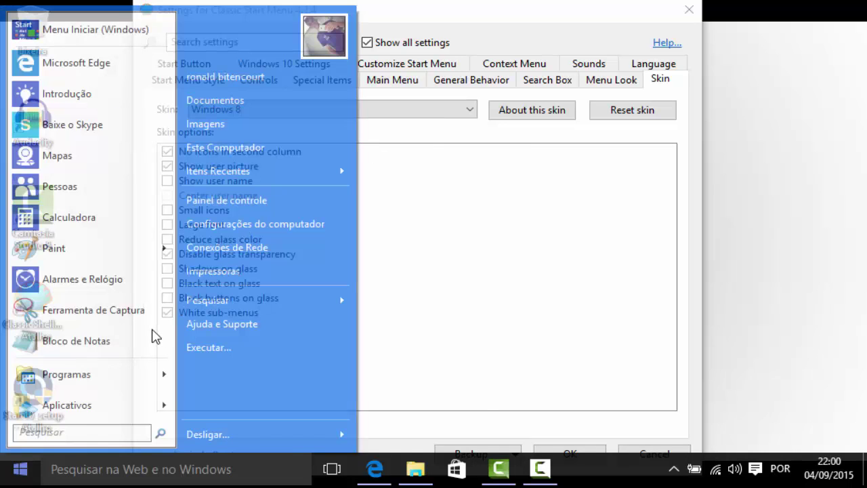
pyautogui.press('shift+super')
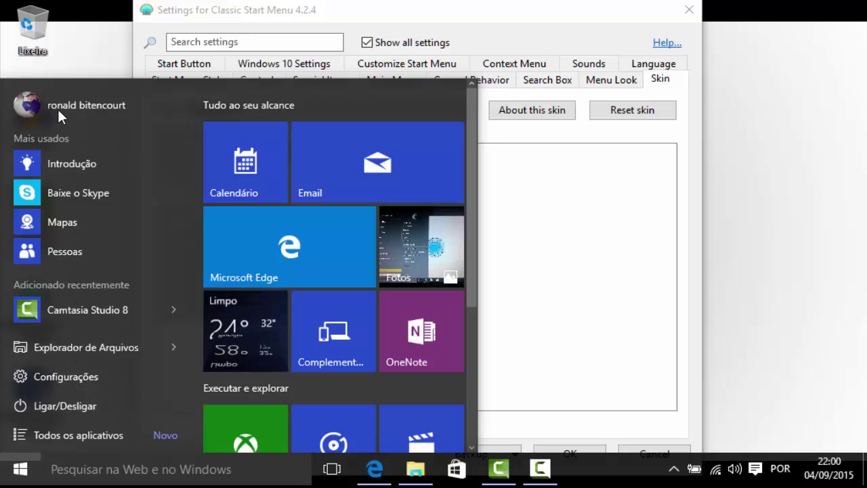
pyautogui.click(622, 186)
# Set the start menu style to Windows 7, preview the Start menu, and open the style's skin selection
pyautogui.click(181, 66)
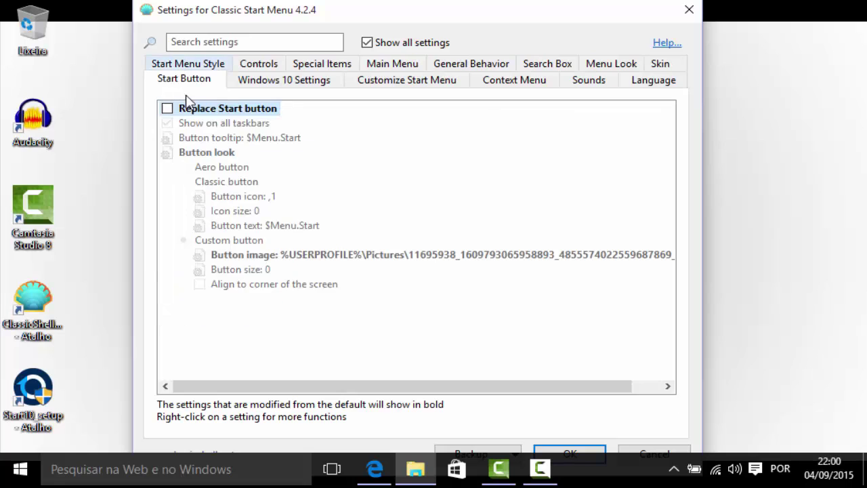
pyautogui.click(186, 68)
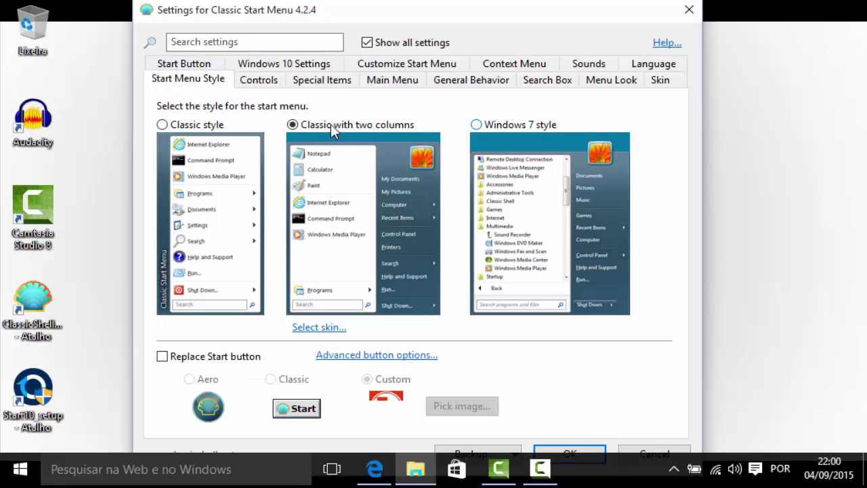
pyautogui.click(520, 124)
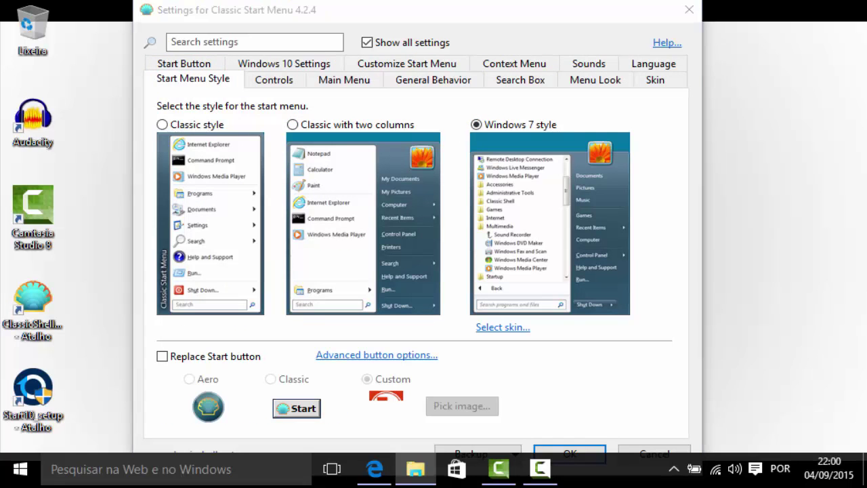
pyautogui.click(20, 468)
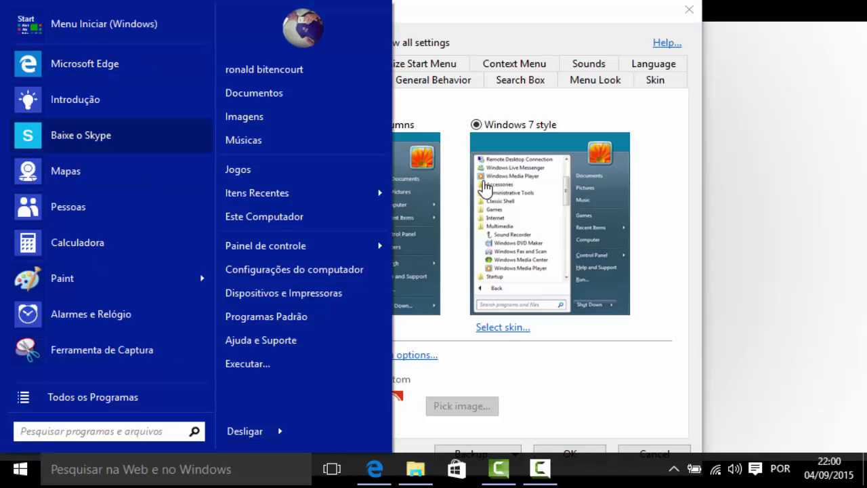
pyautogui.click(498, 328)
pyautogui.click(498, 329)
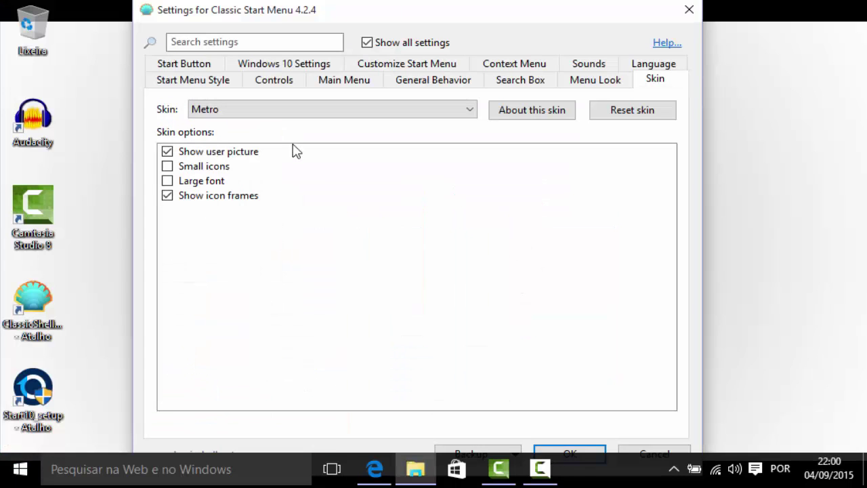
# Set the Windows 7 style menu's skin to Windows 8
pyautogui.click(282, 110)
pyautogui.click(279, 176)
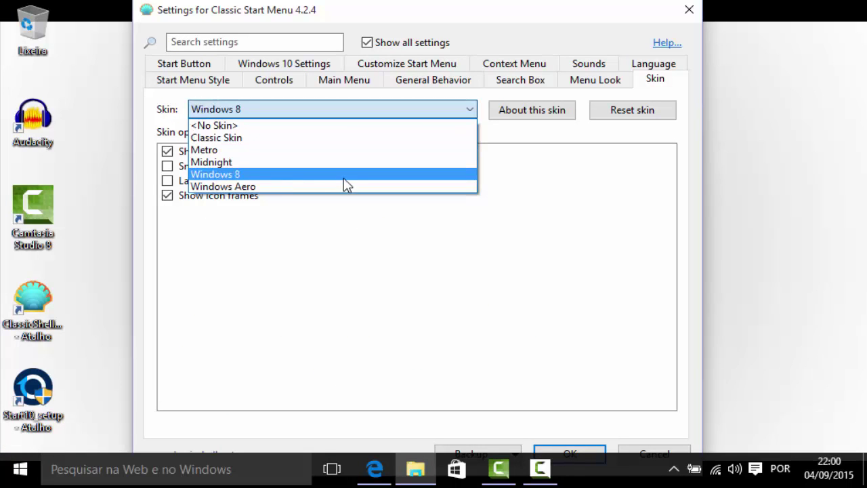
pyautogui.press('Return')
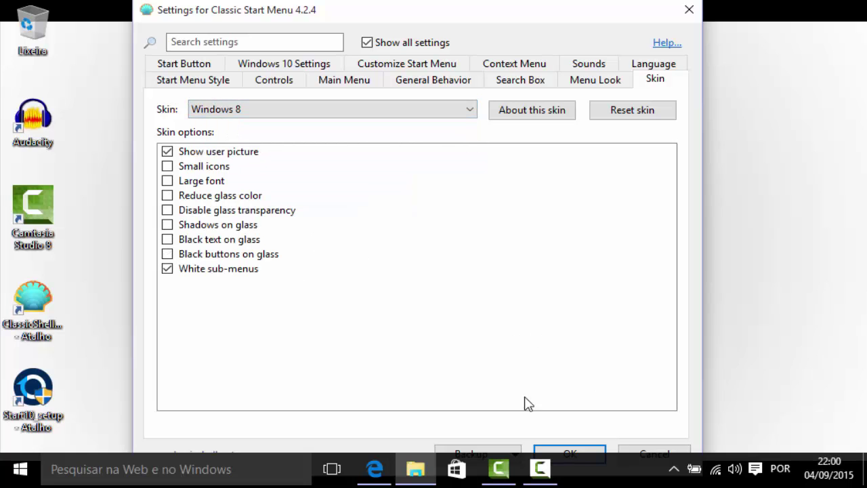
# Preview the Windows 8 skin in the Start menu, browsing all programs and the Acessórios do Windows folder, and close it
pyautogui.click(20, 468)
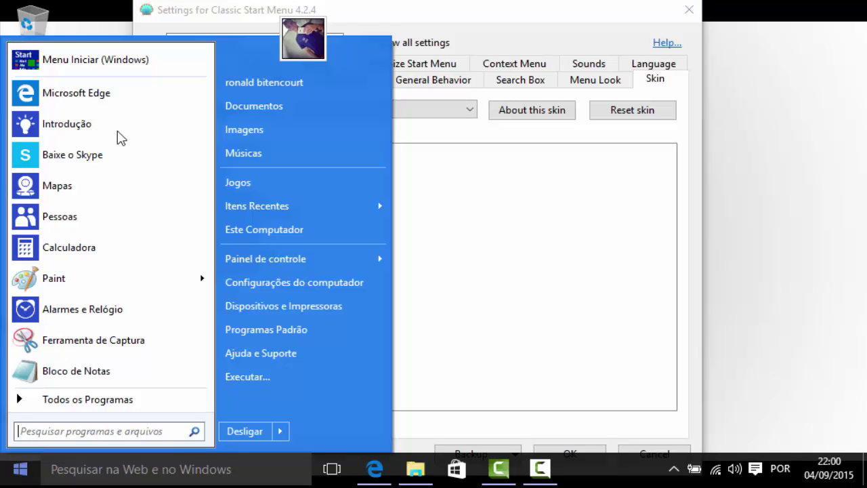
pyautogui.click(25, 405)
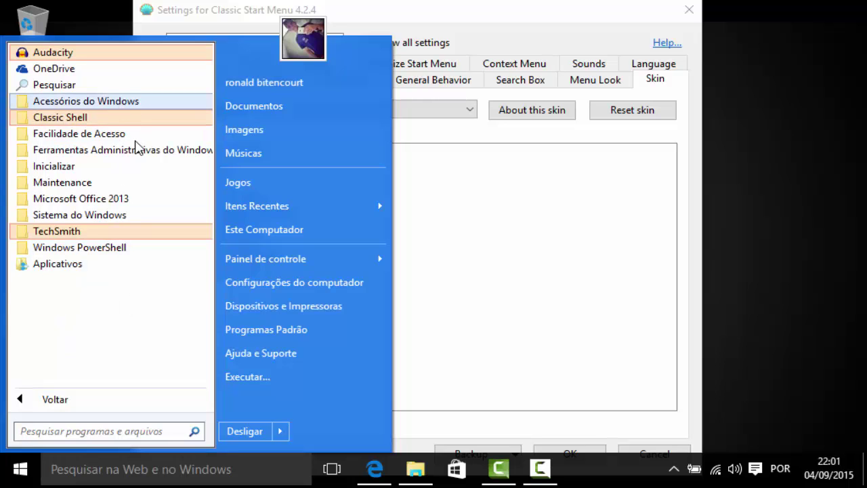
pyautogui.click(67, 102)
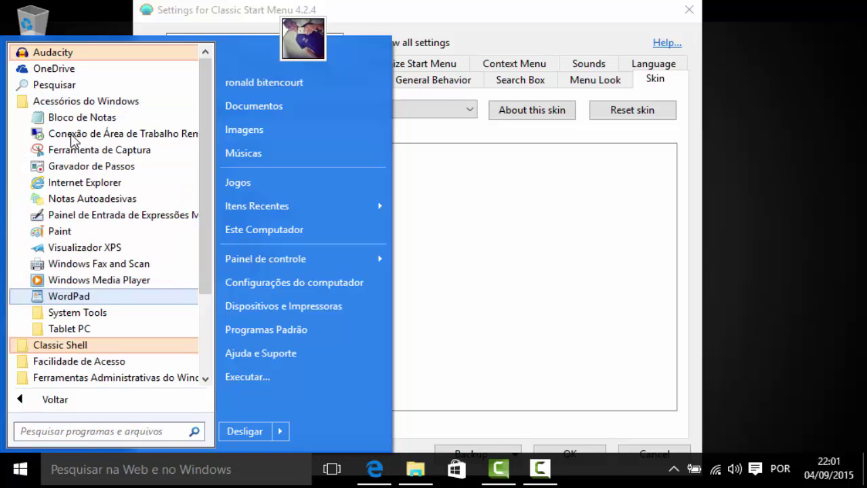
pyautogui.click(105, 103)
pyautogui.click(20, 400)
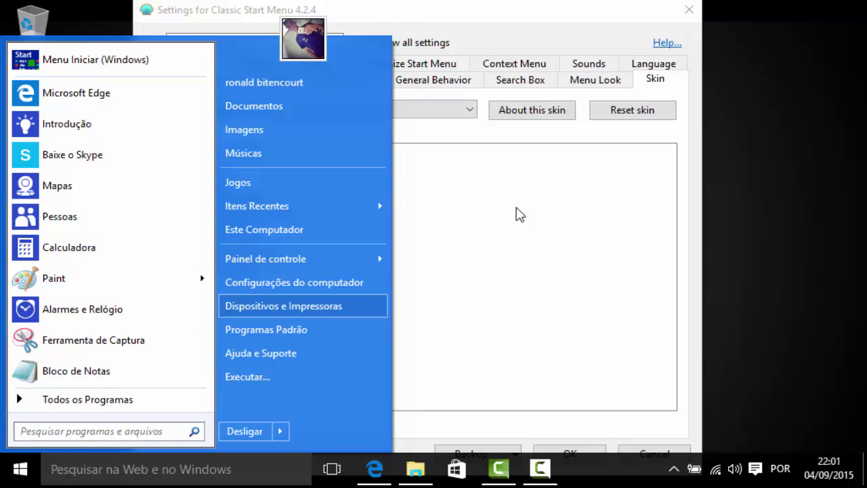
pyautogui.click(517, 214)
# Look over the available skins and skin options, and the Menu Look settings down to the menu glass color
pyautogui.click(465, 111)
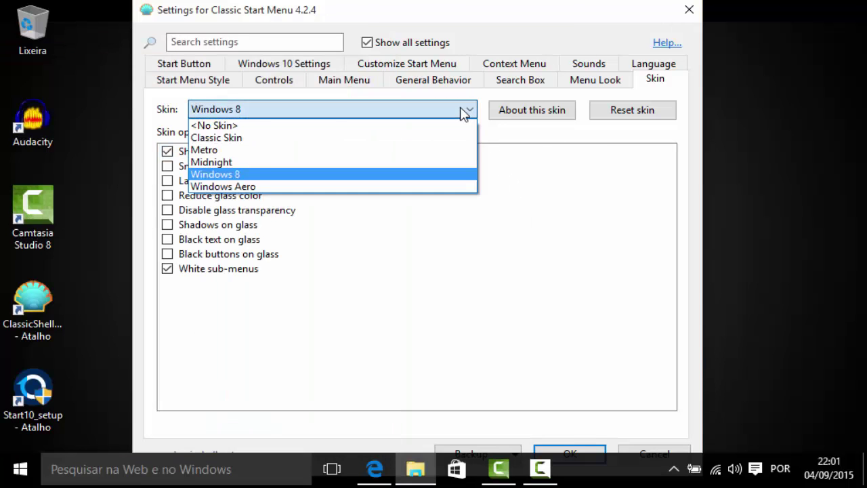
pyautogui.click(463, 110)
pyautogui.click(243, 280)
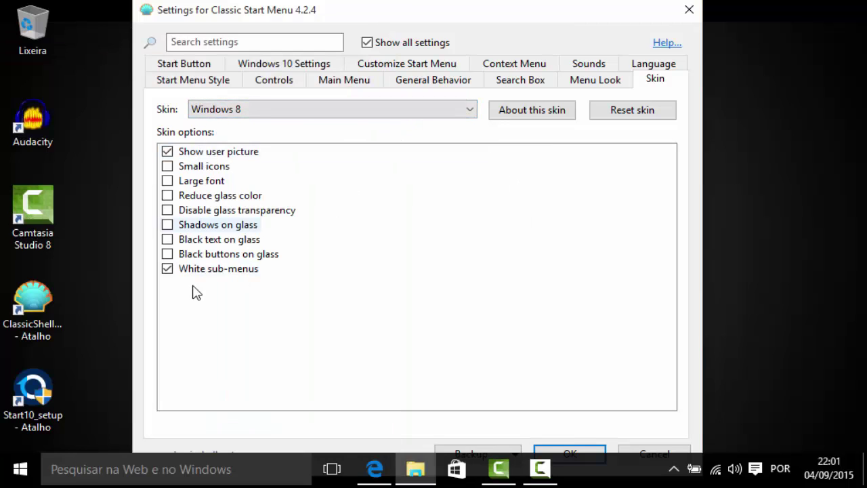
pyautogui.click(600, 83)
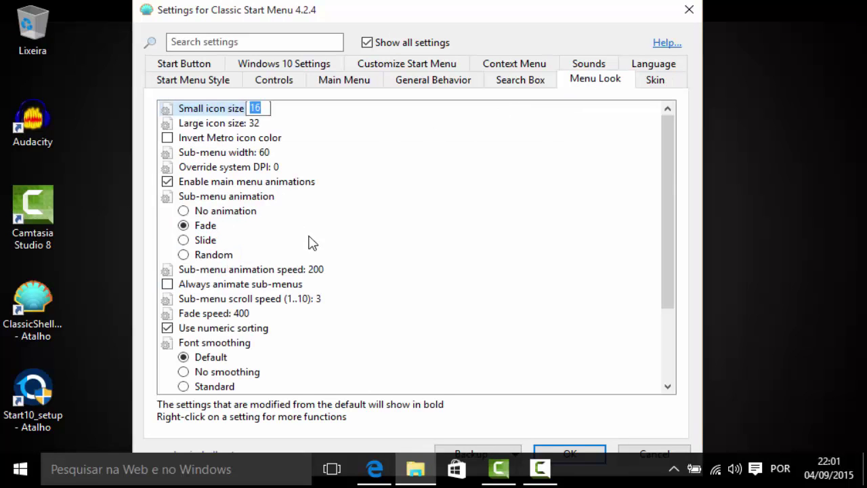
pyautogui.scroll(-3, 308, 242)
pyautogui.click(298, 357)
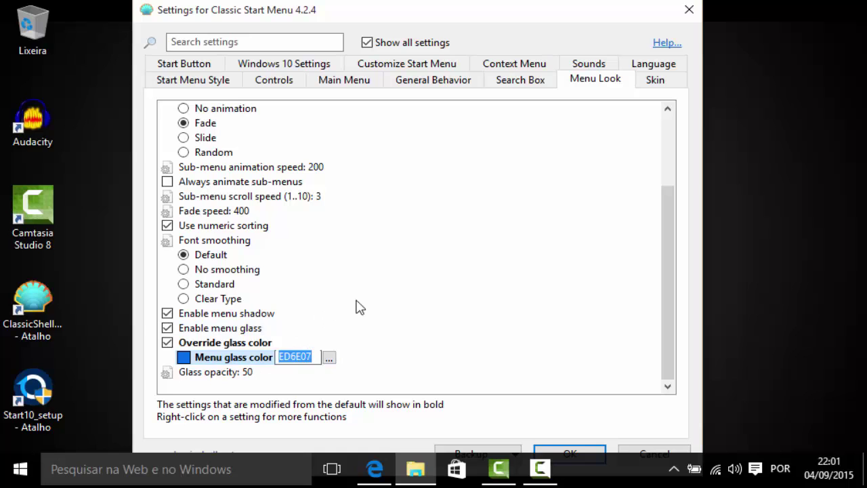
pyautogui.scroll(2, 359, 298)
# Look through the full list of items in Customize Start Menu and return to the Start Menu Style settings
pyautogui.click(401, 64)
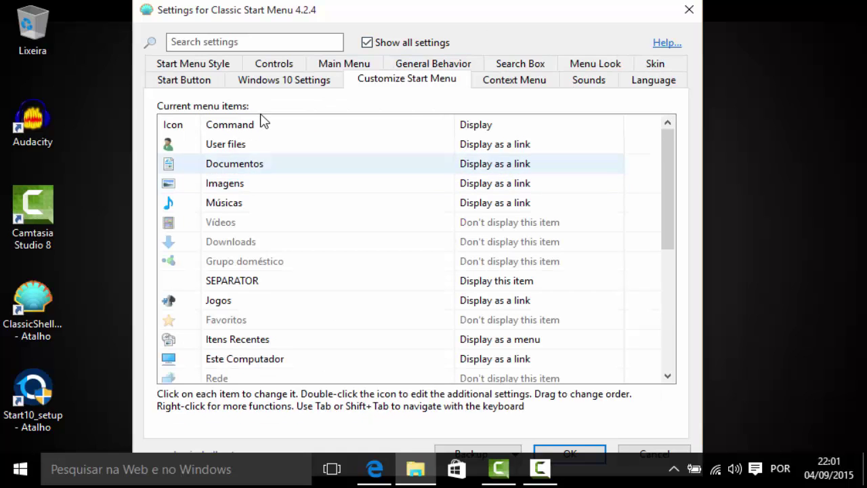
pyautogui.scroll(-5, 271, 224)
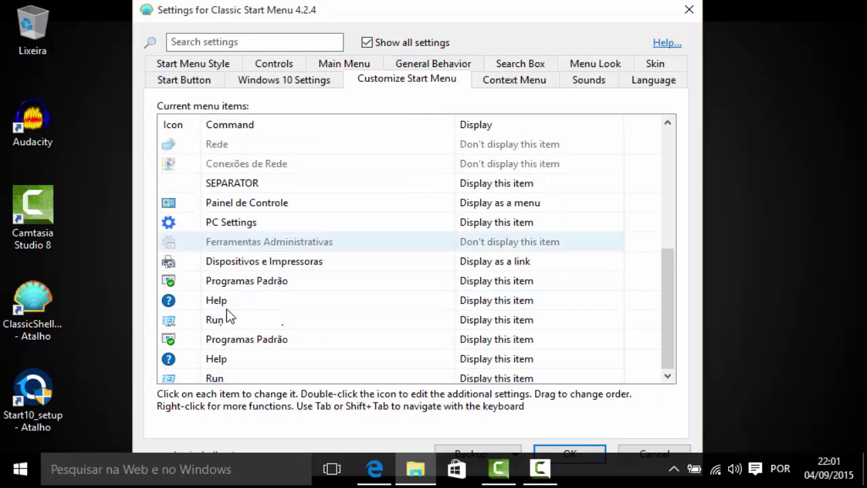
pyautogui.scroll(5, 265, 357)
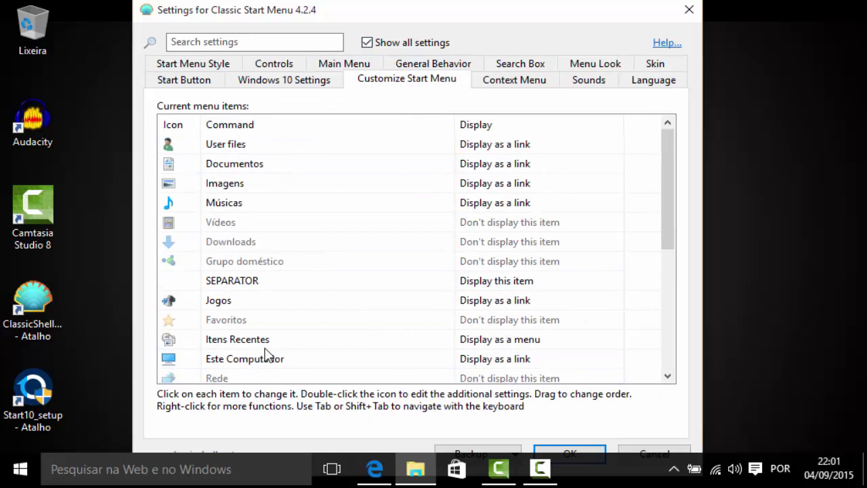
pyautogui.click(192, 63)
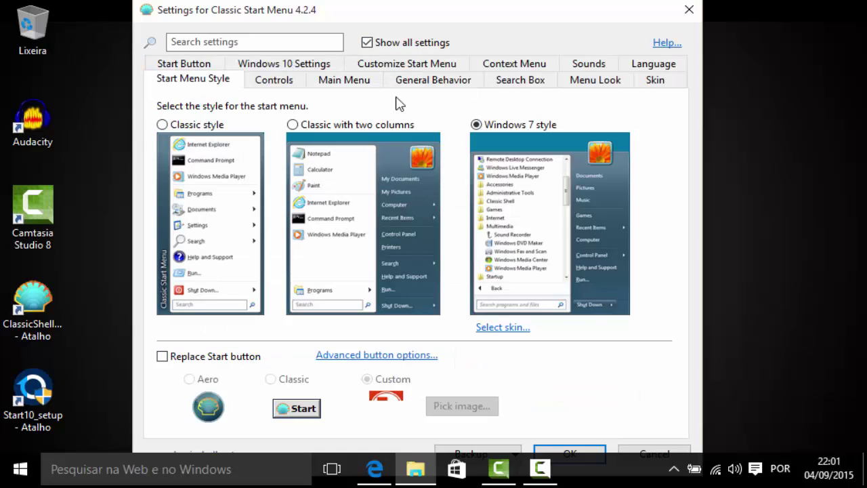
# Try the Customize taskbar option in the Windows 10 settings, view its taskbar color, and turn the option off again
pyautogui.click(258, 63)
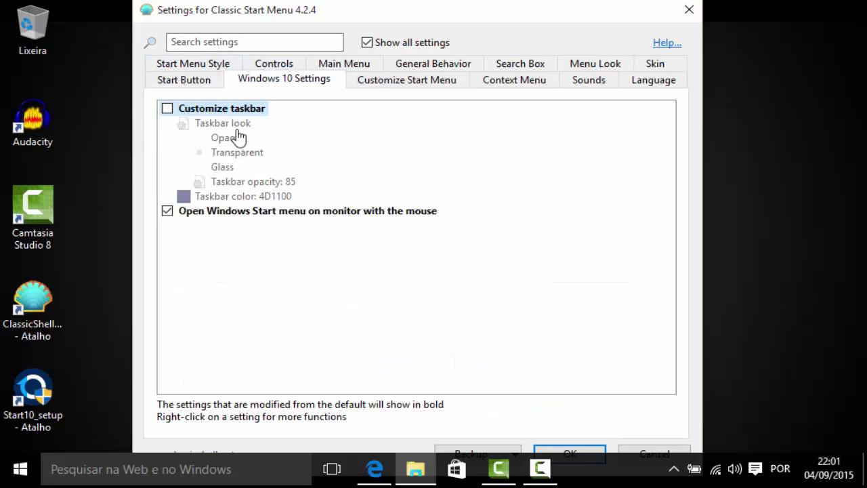
pyautogui.click(168, 109)
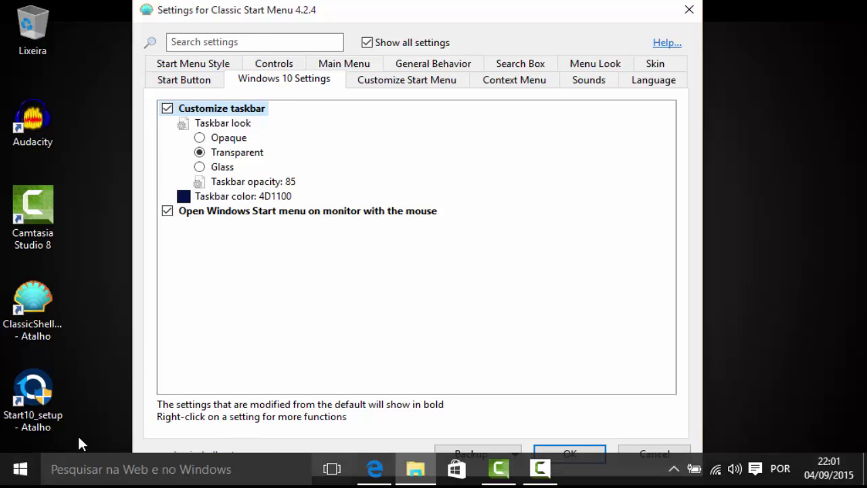
pyautogui.click(206, 113)
pyautogui.click(206, 112)
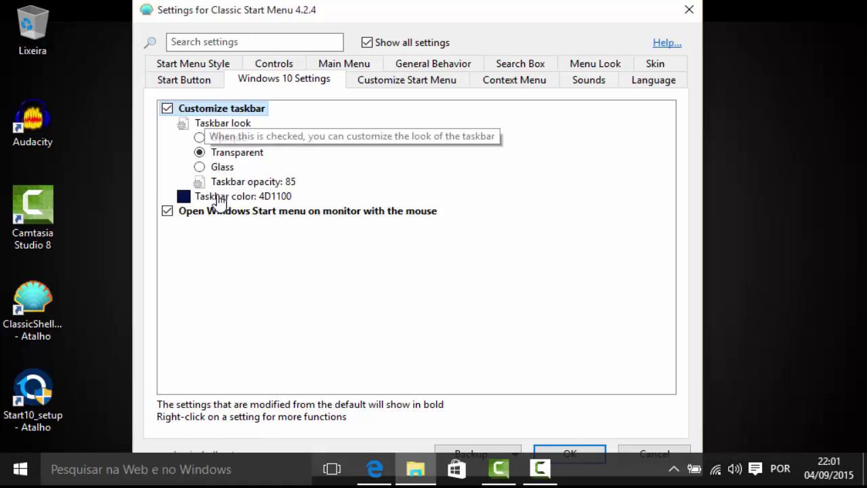
pyautogui.click(230, 196)
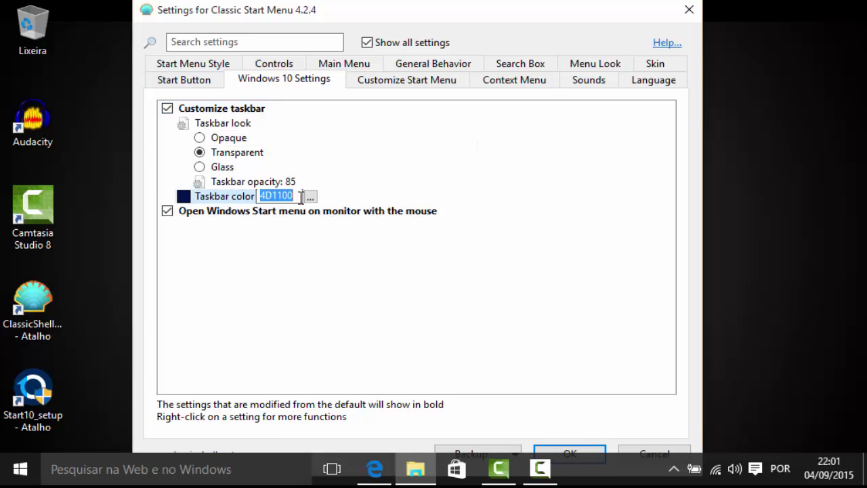
pyautogui.click(196, 112)
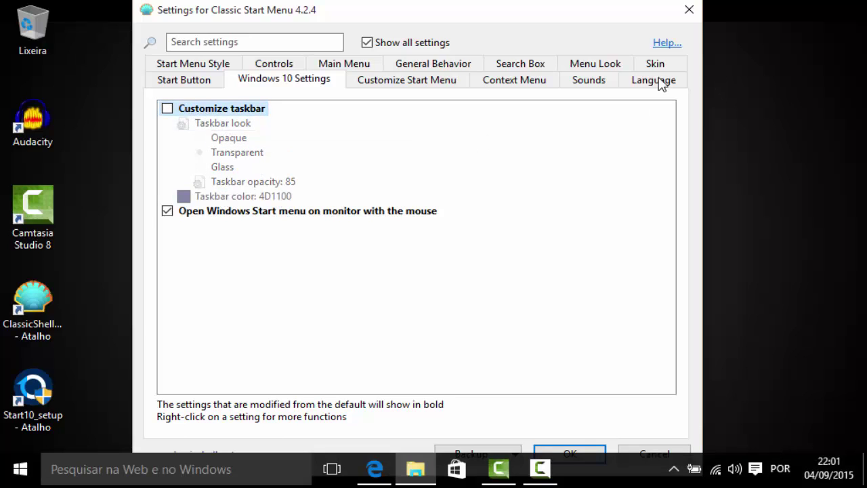
# Change the Windows 7 style menu's skin to Windows Aero
pyautogui.click(654, 80)
pyautogui.click(655, 64)
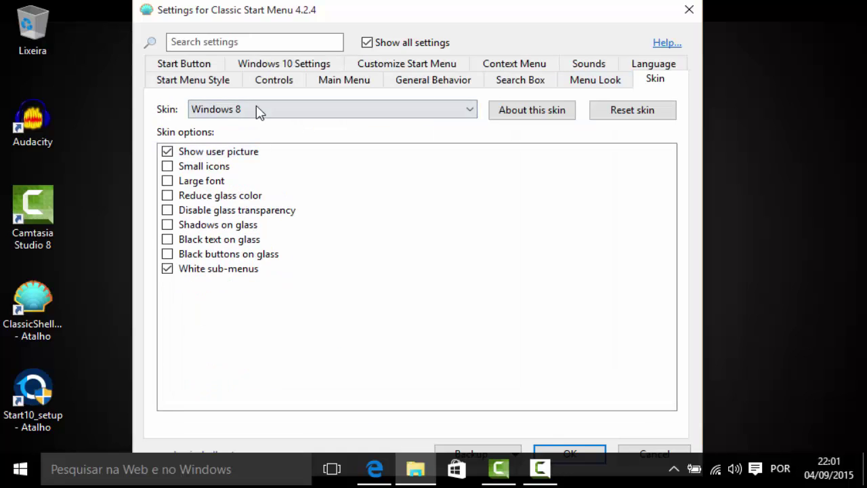
pyautogui.click(258, 112)
pyautogui.click(256, 178)
pyautogui.click(249, 111)
pyautogui.click(248, 187)
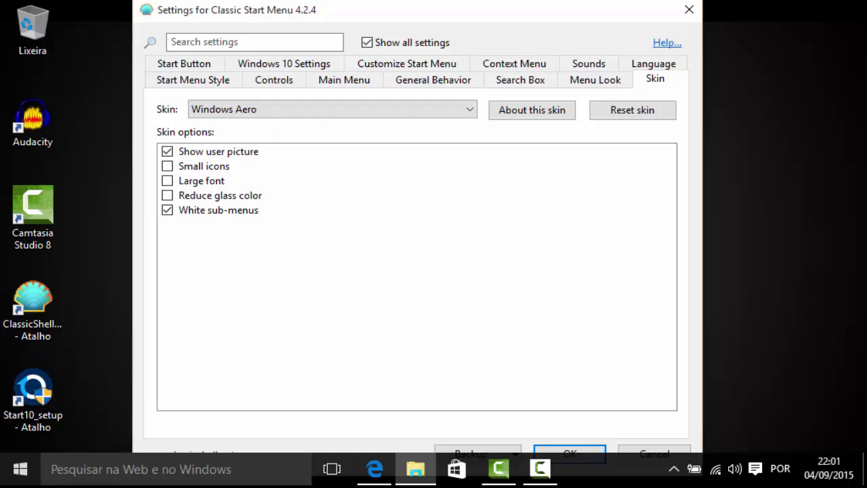
# Preview the Start menu with the current skin, switch the skin to Windows 8, and preview the menu again
pyautogui.click(20, 469)
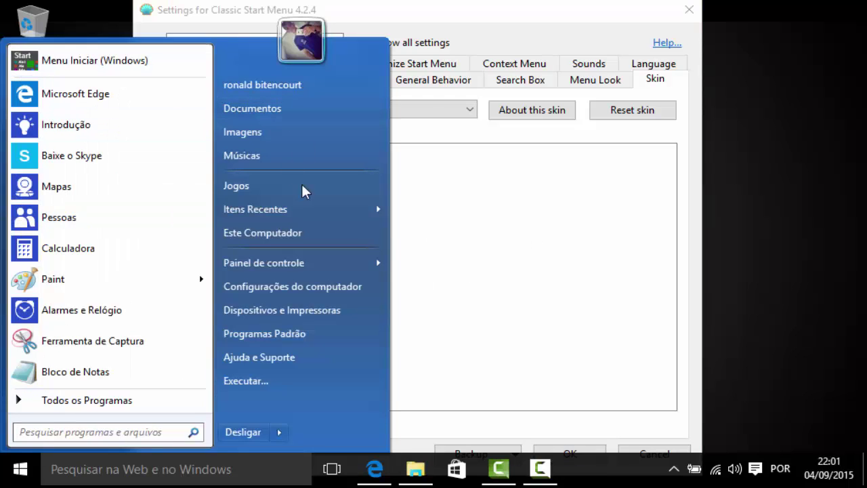
pyautogui.click(453, 138)
pyautogui.click(307, 110)
pyautogui.click(300, 174)
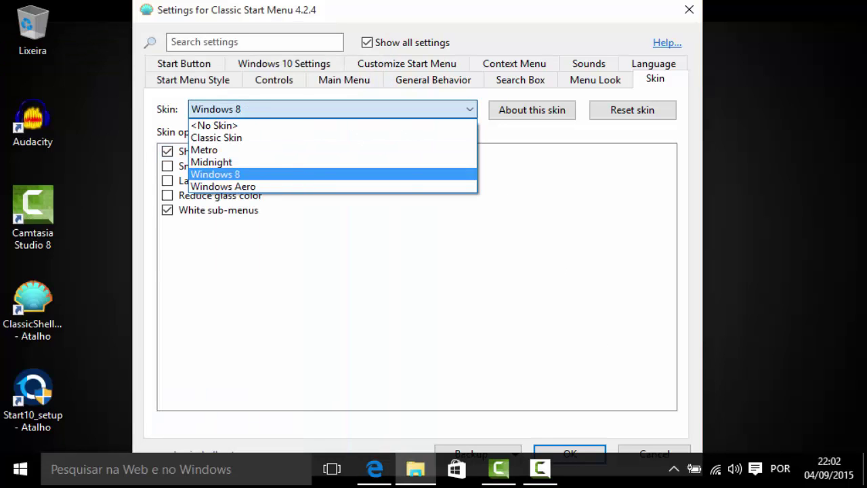
pyautogui.click(260, 113)
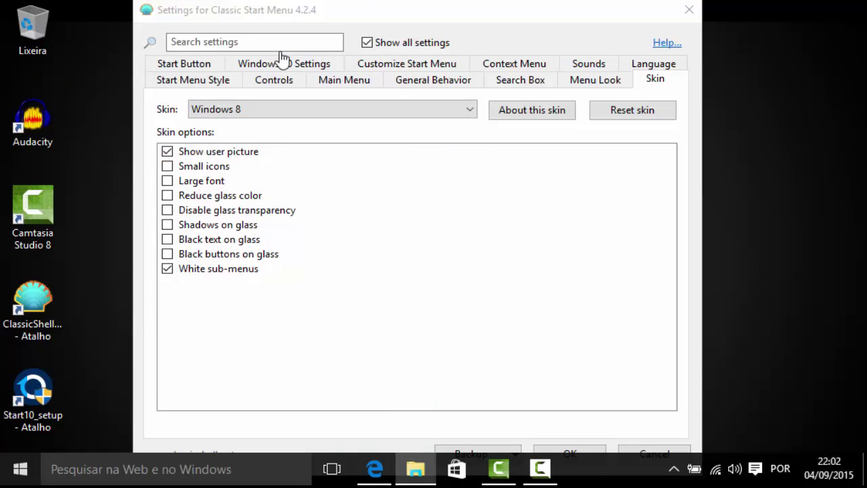
pyautogui.press('super')
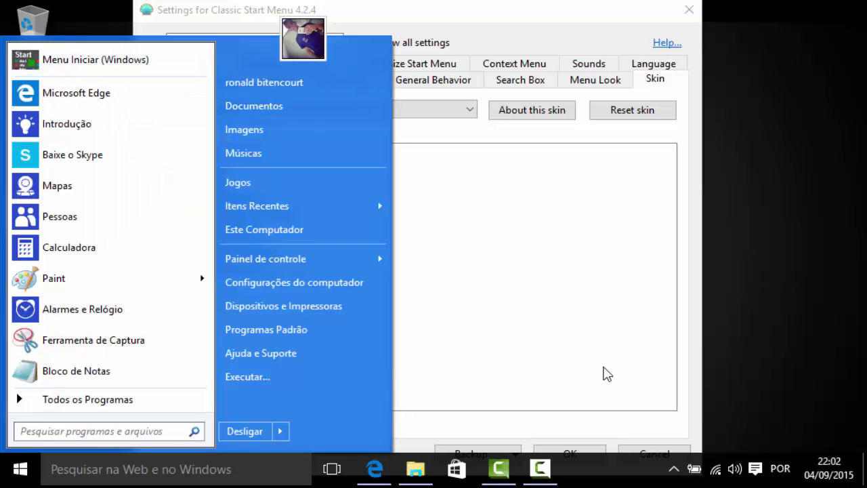
pyautogui.press('super')
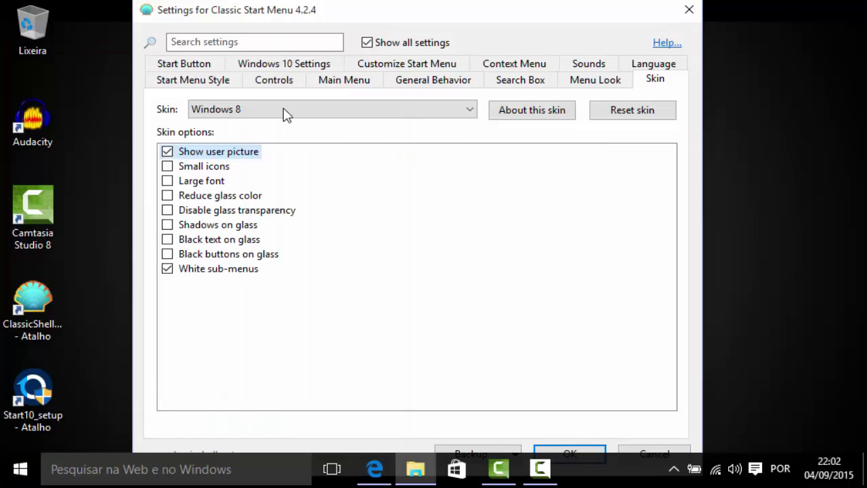
# Set the skin to Windows Aero and preview the Start menu with it
pyautogui.click(285, 115)
pyautogui.click(279, 186)
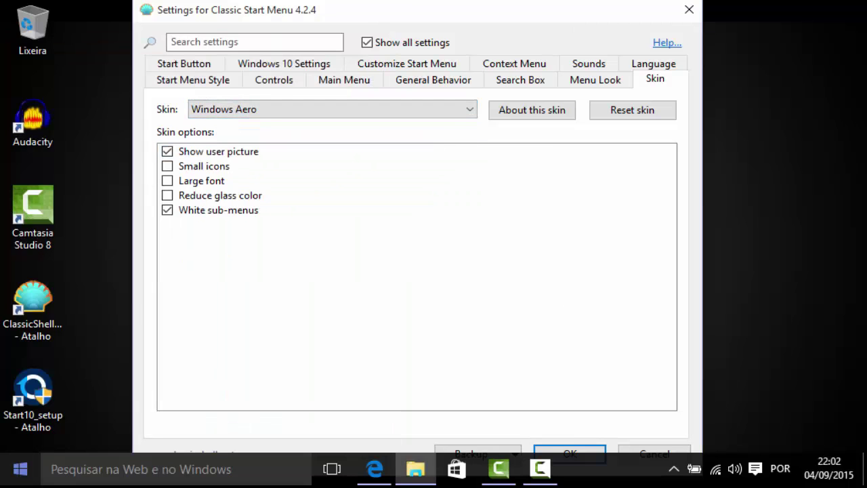
pyautogui.press('super')
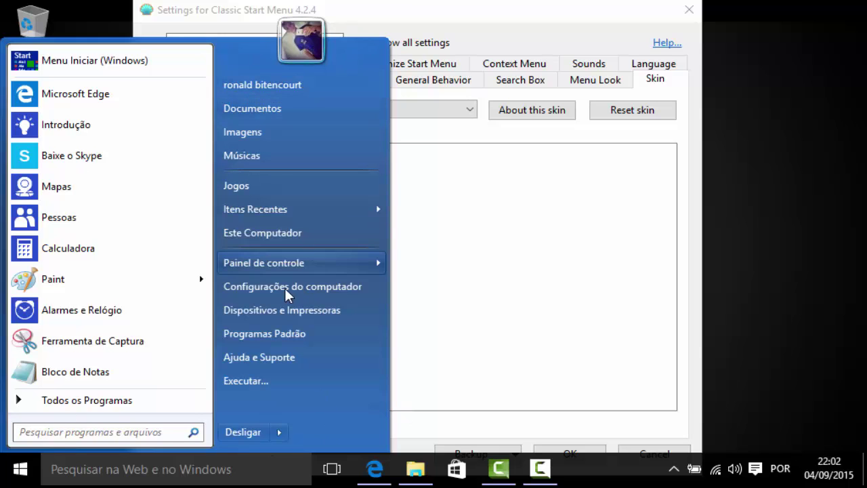
pyautogui.click(409, 7)
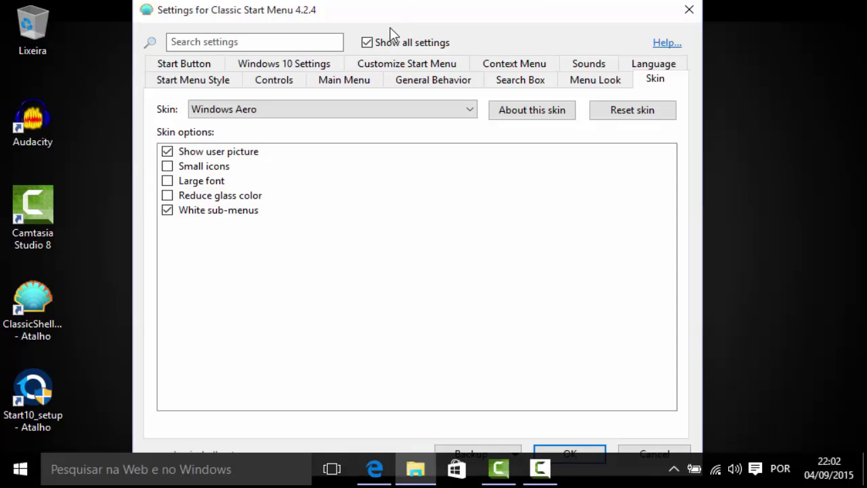
# Look at the Windows 10 Settings, reposition the settings window, and close it without saving
pyautogui.click(299, 69)
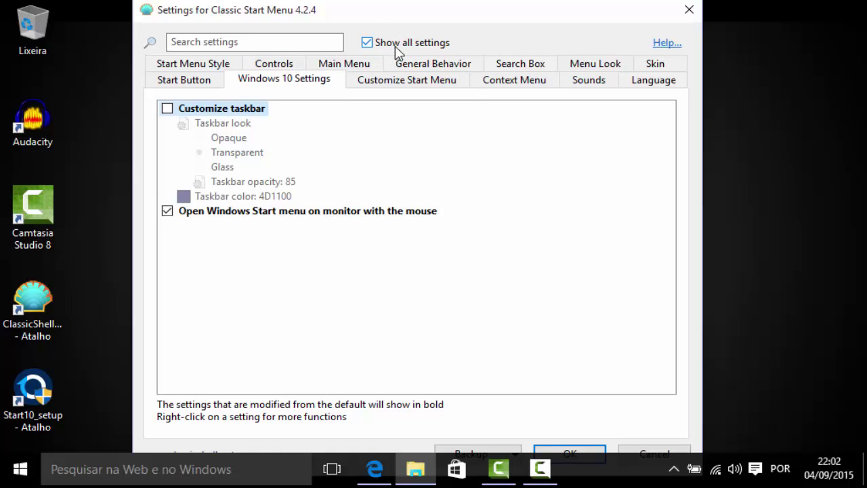
pyautogui.moveTo(446, 1); pyautogui.dragTo(450, 32)
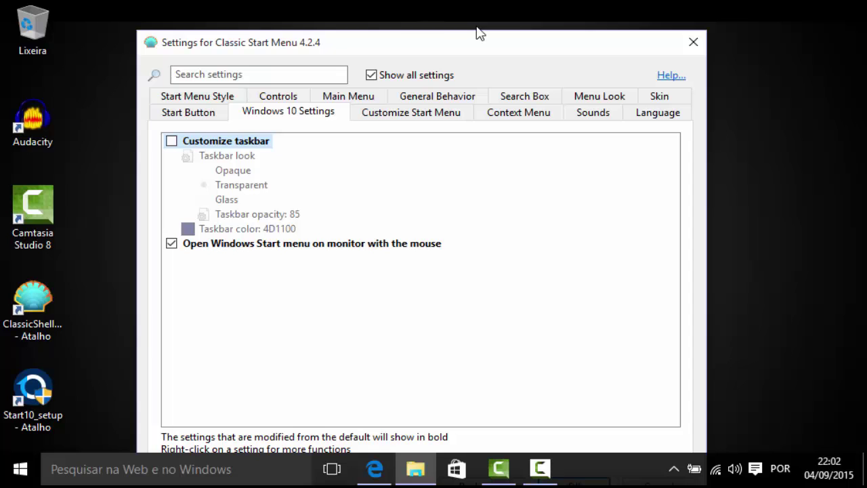
pyautogui.moveTo(278, 45); pyautogui.dragTo(117, 46)
pyautogui.moveTo(493, 33); pyautogui.dragTo(699, 21)
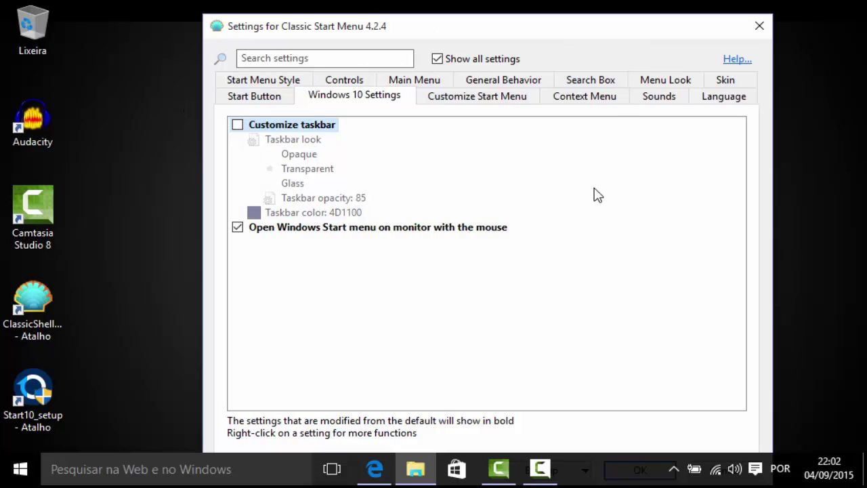
pyautogui.click(759, 26)
# Look at the Classic IE Settings from the Classic Shell program folder, close them with confirmation, and view the Start menu once more
pyautogui.click(9, 481)
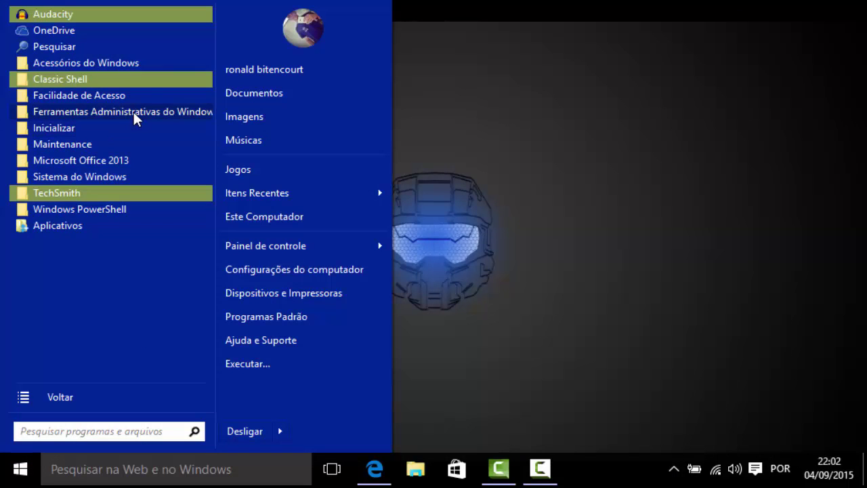
pyautogui.click(73, 78)
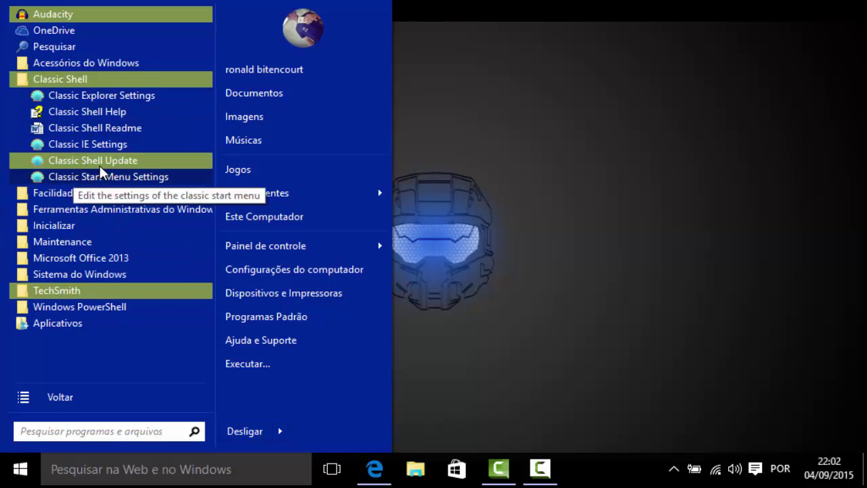
pyautogui.click(79, 99)
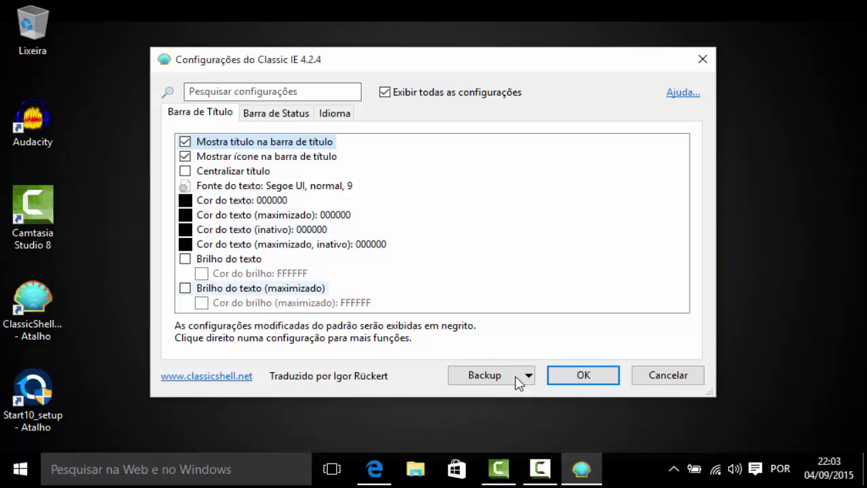
pyautogui.click(583, 376)
pyautogui.click(19, 465)
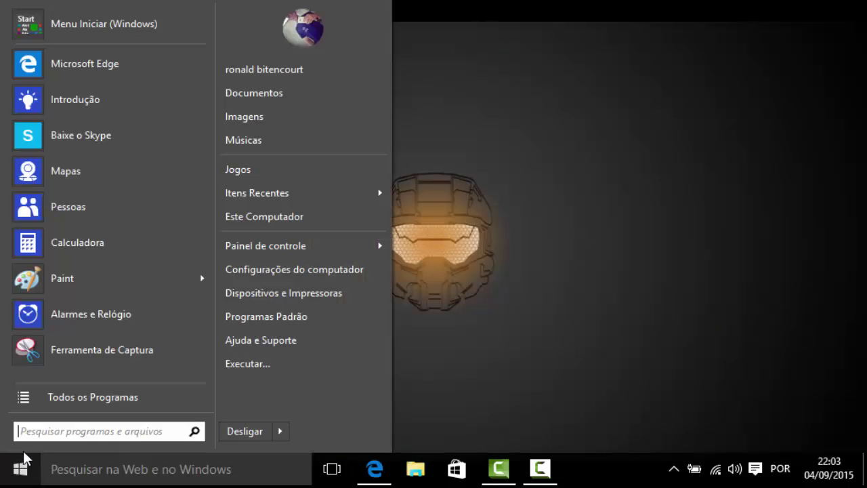
pyautogui.click(676, 220)
# Move the ClassicShell and Start10_setup shortcuts around the desktop and return them to the icon column
pyautogui.moveTo(56, 298); pyautogui.dragTo(379, 185)
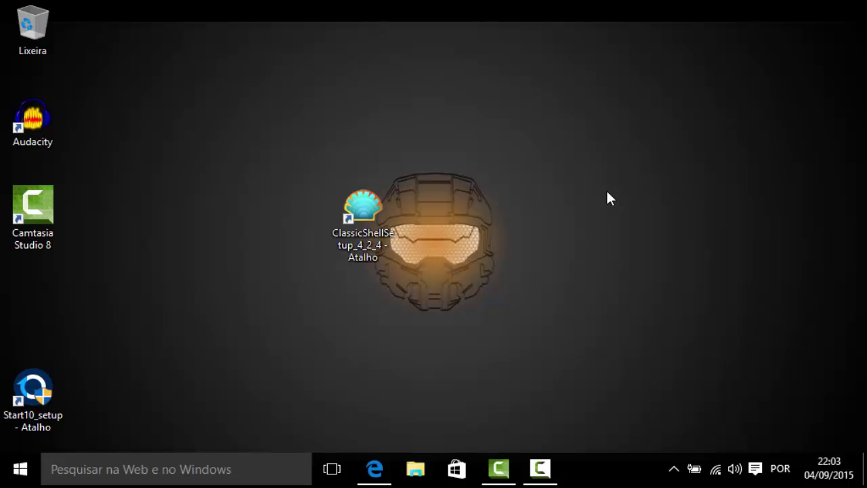
pyautogui.moveTo(33, 388); pyautogui.dragTo(495, 297)
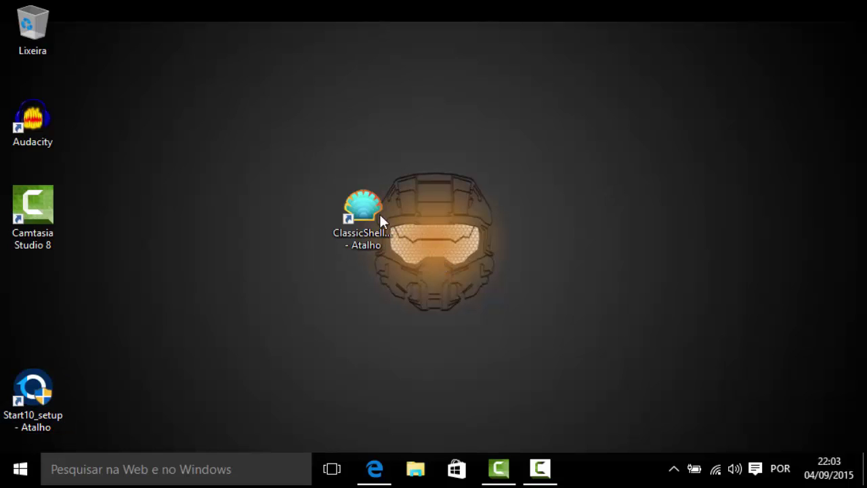
pyautogui.moveTo(367, 202); pyautogui.dragTo(48, 271)
pyautogui.moveTo(491, 302); pyautogui.dragTo(595, 232)
pyautogui.click(526, 194)
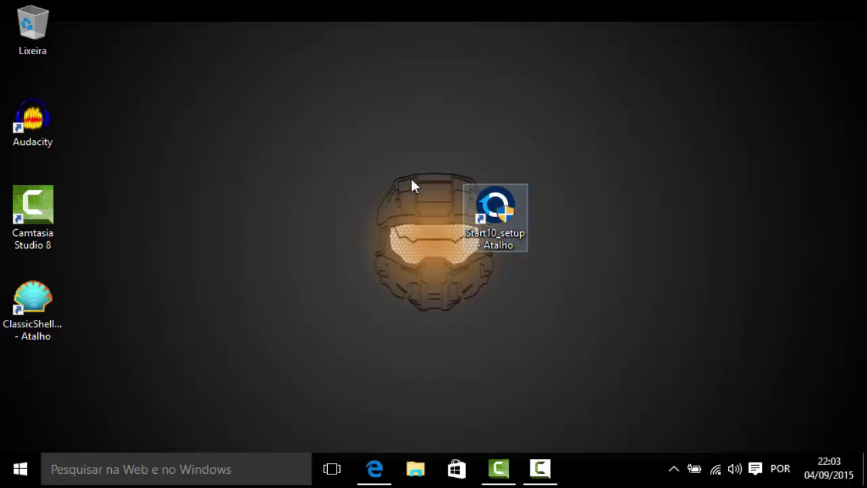
pyautogui.moveTo(495, 210); pyautogui.dragTo(411, 179)
pyautogui.click(466, 167)
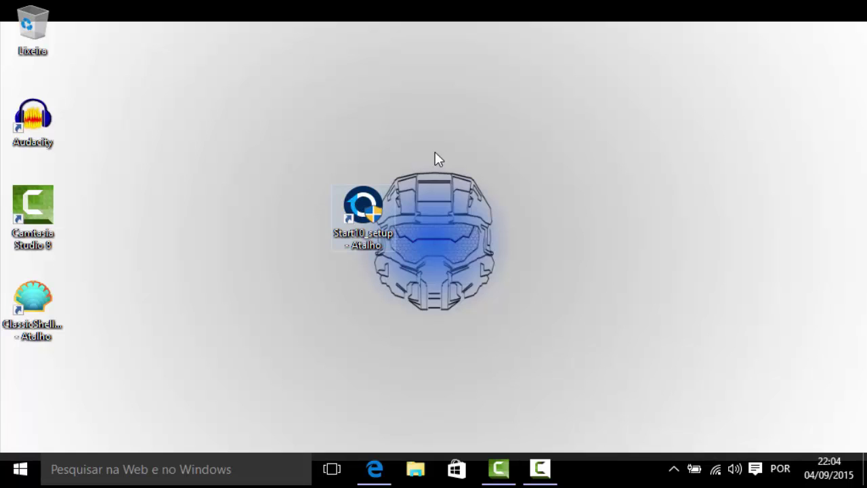
pyautogui.moveTo(365, 202); pyautogui.dragTo(378, 132)
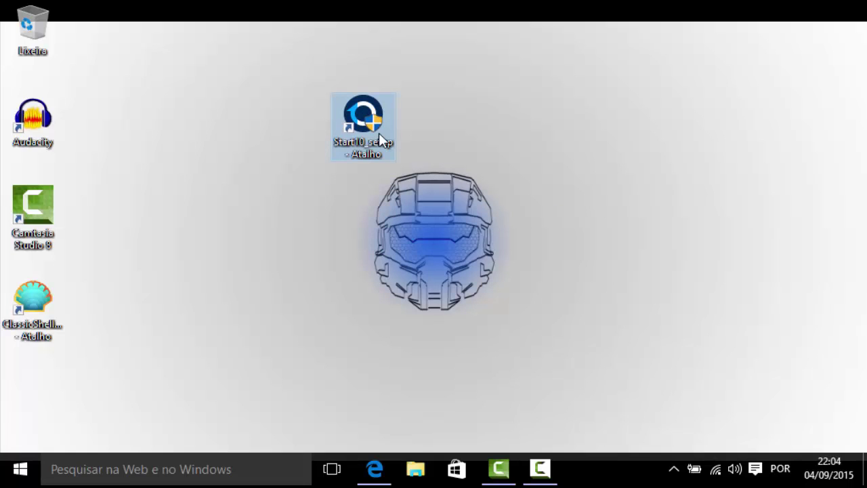
pyautogui.moveTo(21, 393); pyautogui.dragTo(22, 393)
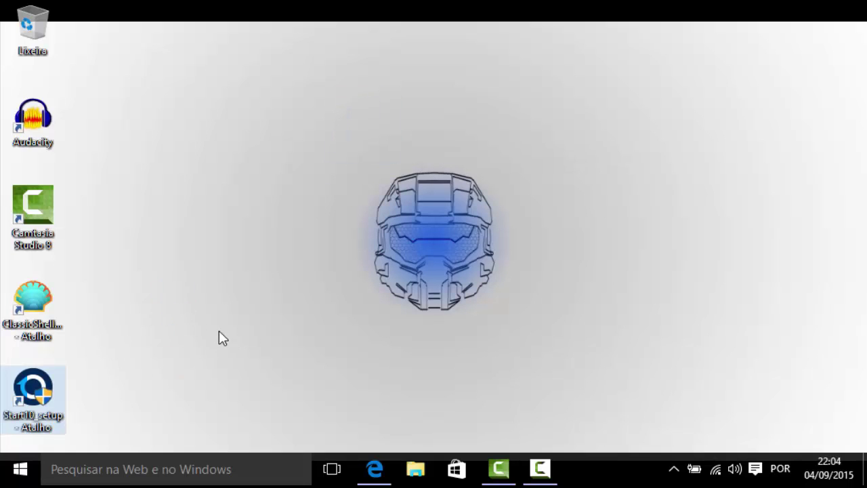
pyautogui.click(235, 134)
pyautogui.moveTo(400, 130); pyautogui.dragTo(492, 357)
pyautogui.moveTo(17, 383); pyautogui.dragTo(360, 203)
pyautogui.click(544, 183)
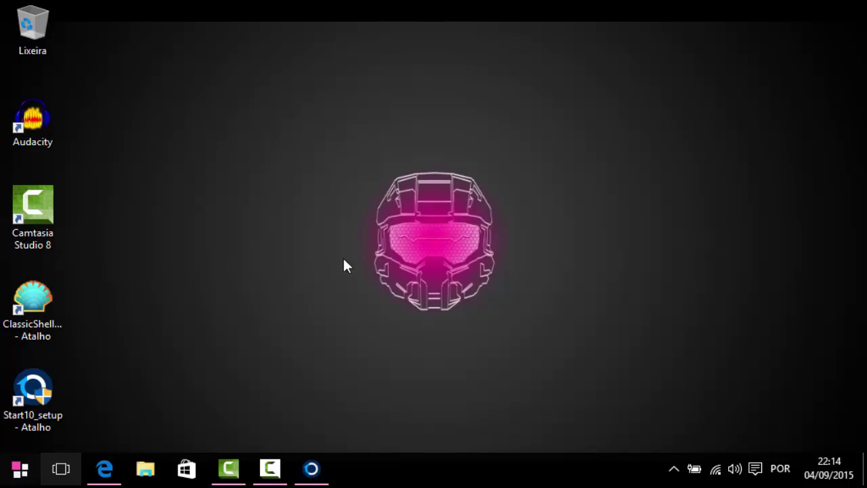
# Switch to Start10, try the Modern Style and Estilo Windows 10 menu styles, and select Estilo Windows 7
pyautogui.click(312, 469)
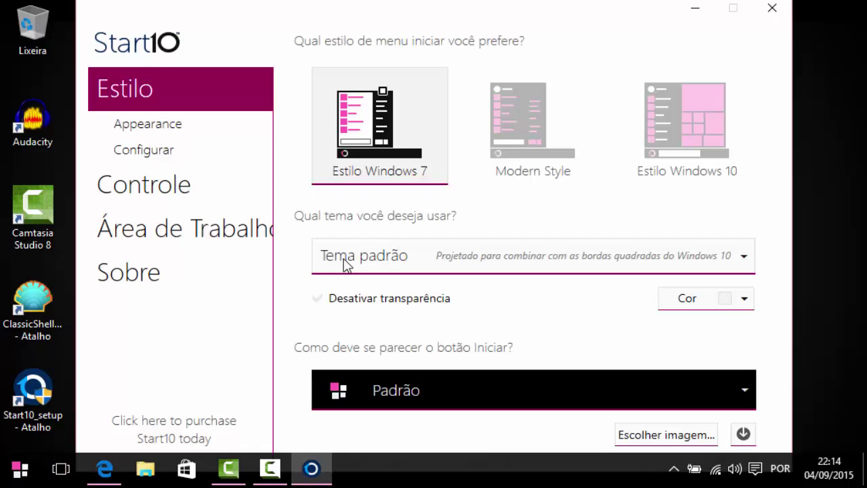
pyautogui.press('Tab')
pyautogui.press('Return')
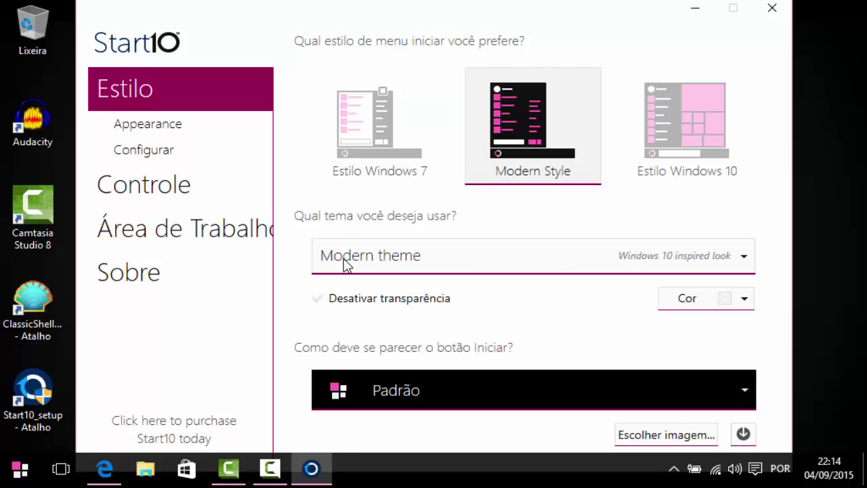
pyautogui.click(687, 128)
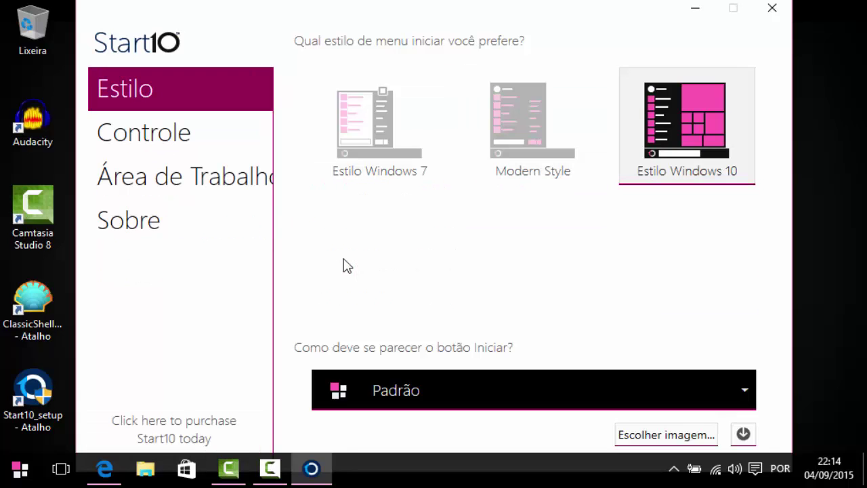
pyautogui.press('Tab')
pyautogui.hotkey('shift', 'Tab')
pyautogui.press('Return')
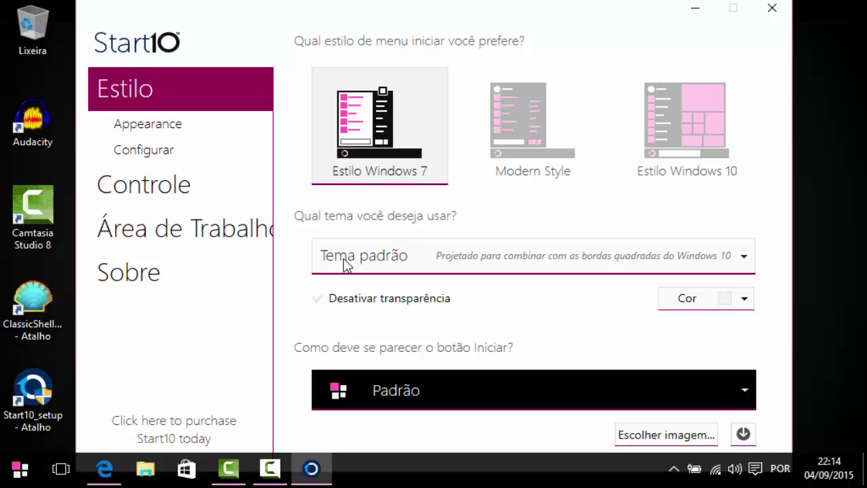
# Preview the Windows 7 style Start menu and go through its folder and system links
pyautogui.press('super')
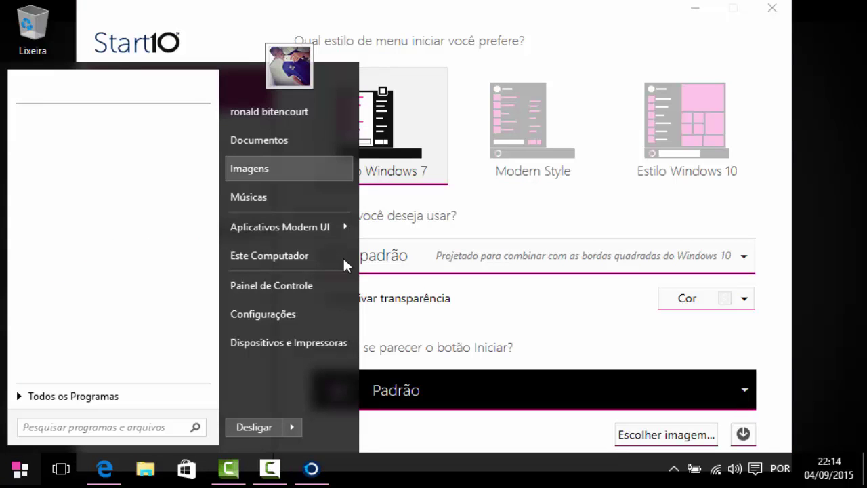
pyautogui.press('Down')
pyautogui.press('Down')
pyautogui.press('Down')
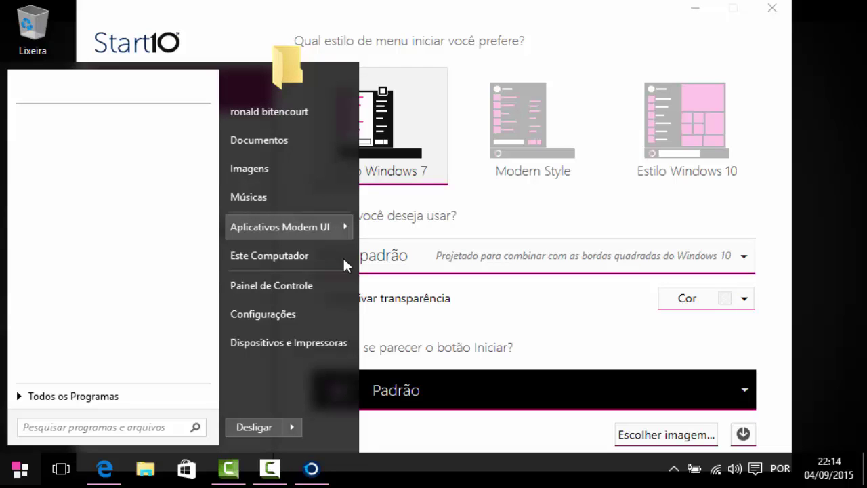
pyautogui.press('Left')
pyautogui.press('Down')
pyautogui.press('Down')
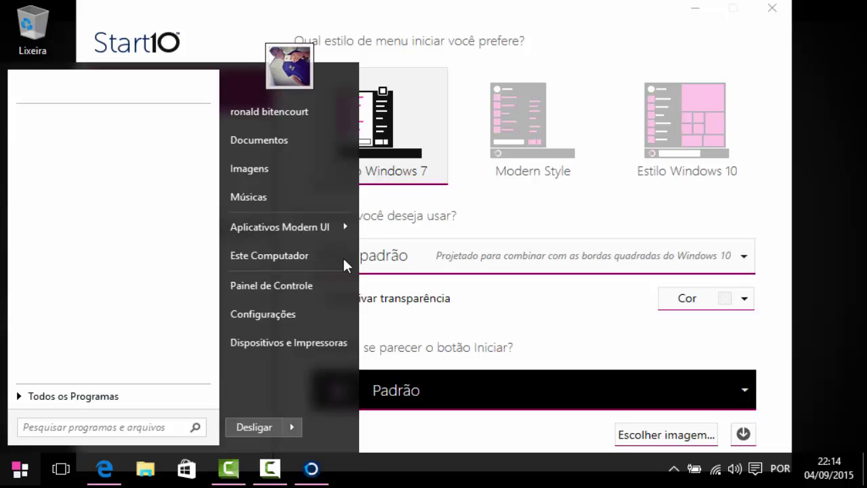
# Browse the program list of the Windows 7 style Start menu, close the menu, and reposition the Start10 window
pyautogui.press('Down')
pyautogui.press('Down')
pyautogui.press('Down')
pyautogui.press('Down')
pyautogui.press('Down')
pyautogui.press('Down')
pyautogui.press('Down')
pyautogui.press('Down')
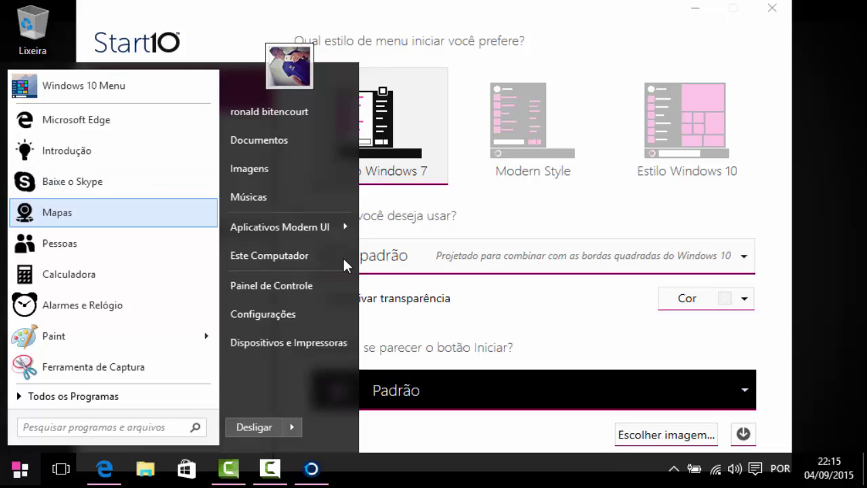
pyautogui.press('Down')
pyautogui.press('Down')
pyautogui.press('Down')
pyautogui.press('Down')
pyautogui.press('Down')
pyautogui.press('Down')
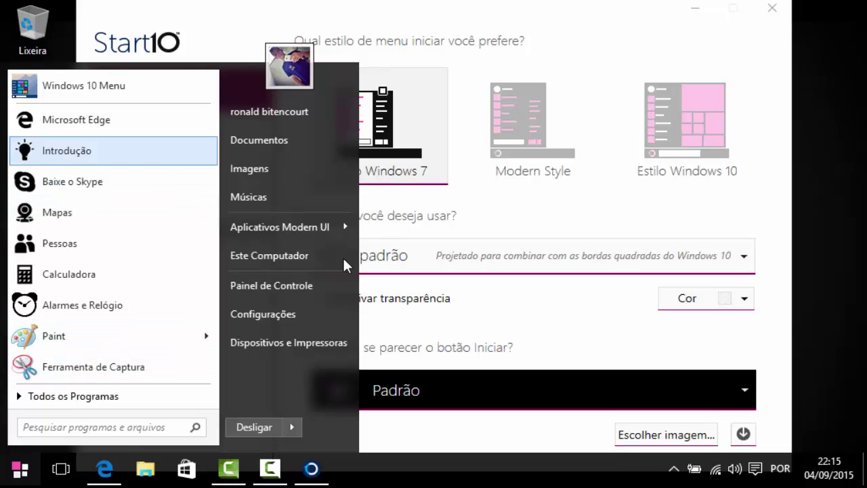
pyautogui.press('Down')
pyautogui.press('Down')
pyautogui.press('Down')
pyautogui.press('Down')
pyautogui.press('Down')
pyautogui.press('Down')
pyautogui.press('Down')
pyautogui.press('Up')
pyautogui.press('Up')
pyautogui.press('Up')
pyautogui.press('Up')
pyautogui.press('Up')
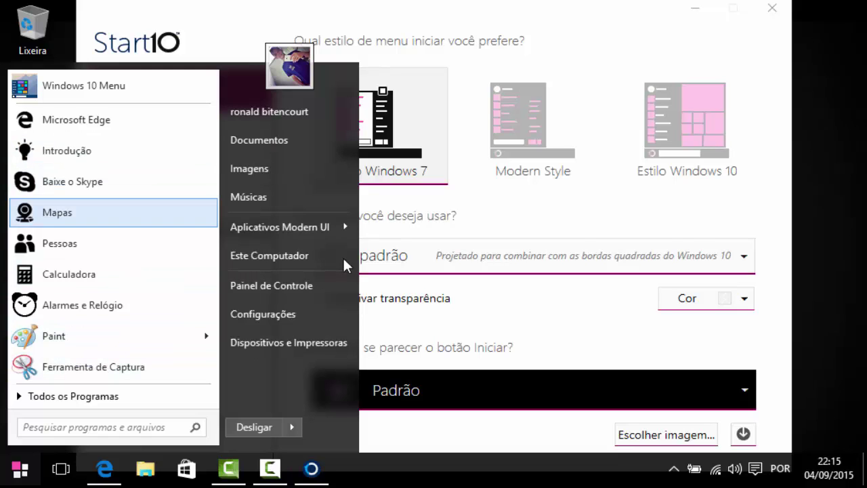
pyautogui.press('Right')
pyautogui.press('Down')
pyautogui.press('Right')
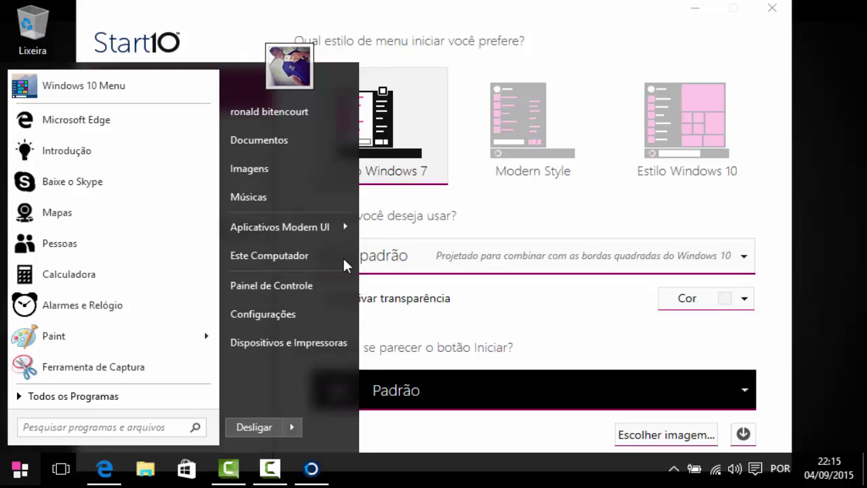
pyautogui.press('Escape')
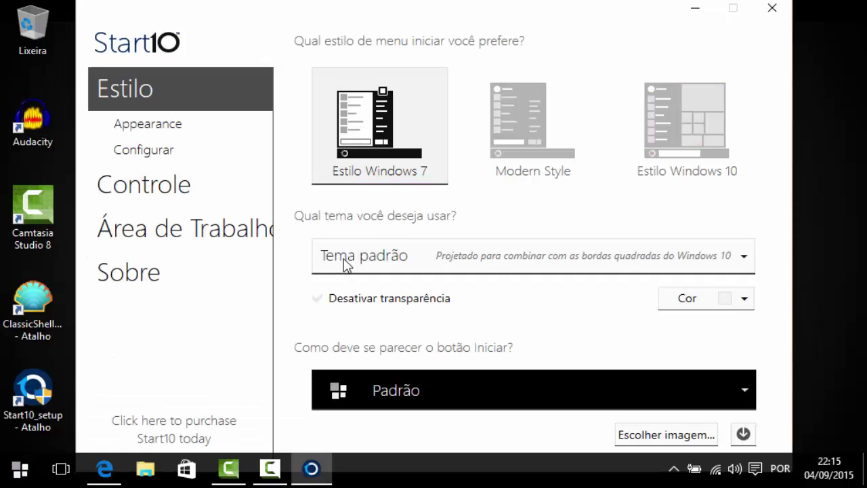
pyautogui.moveTo(433, 18)
pyautogui.mouseDown()
pyautogui.moveTo(402, 4)
pyautogui.moveTo(397, 17)
pyautogui.moveTo(386, 7)
pyautogui.moveTo(386, 18)
pyautogui.mouseUp()
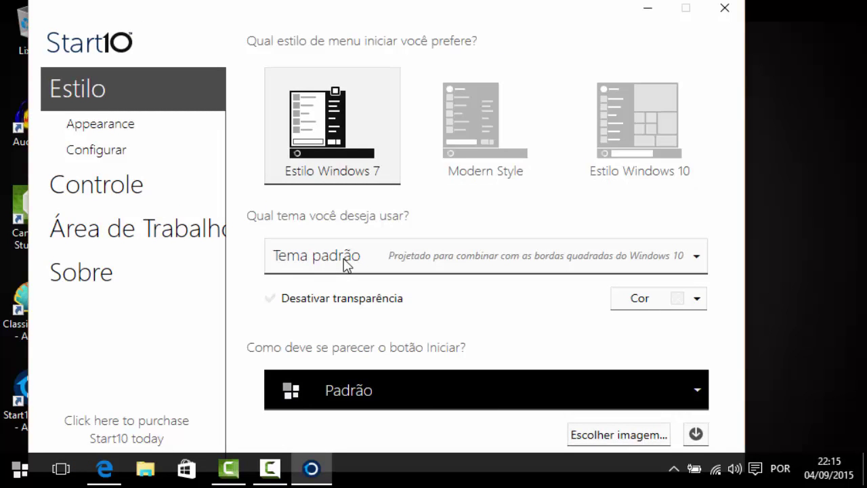
# Try the Start button images one after another, from Biohazard and Echo through Element, Reflow Large and Start2 to Start8
pyautogui.press('Down')
pyautogui.press('Down')
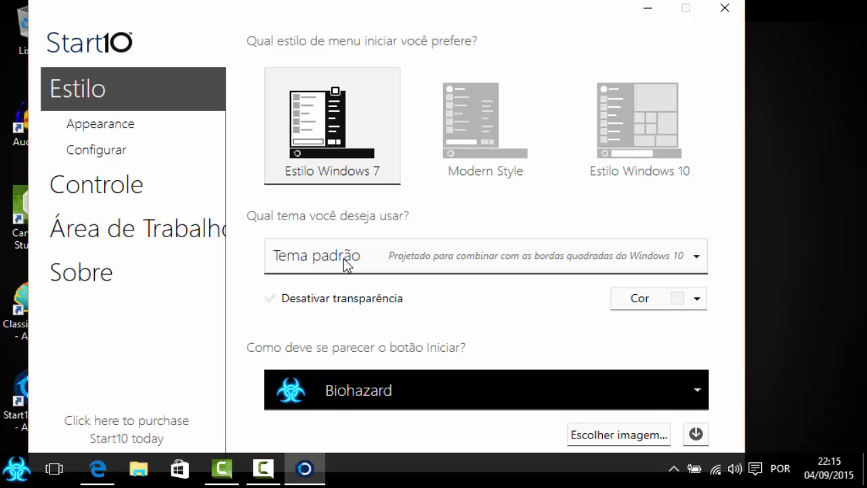
pyautogui.scroll(-1, 343, 264)
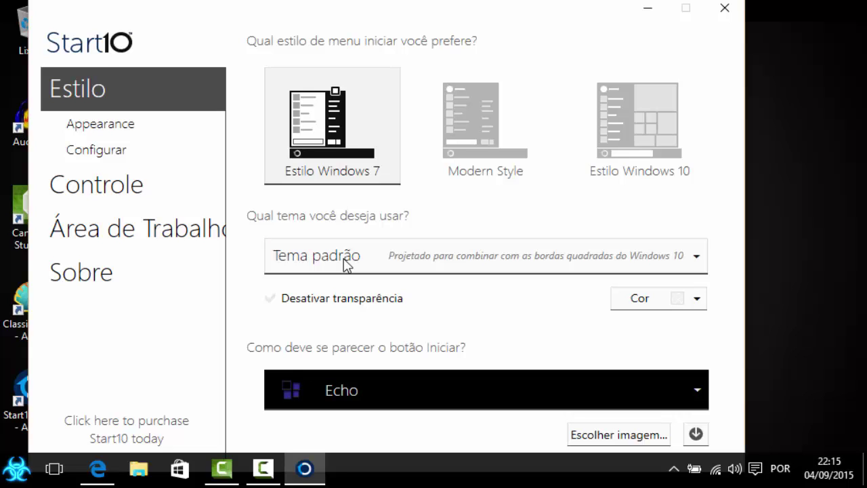
pyautogui.press('Down')
pyautogui.press('Down')
pyautogui.press('Down')
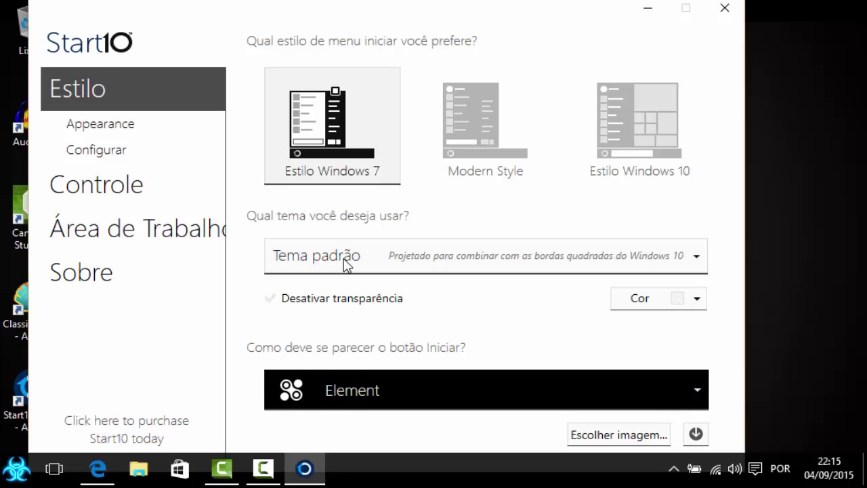
pyautogui.press('Down')
pyautogui.press('Down')
pyautogui.press('Down')
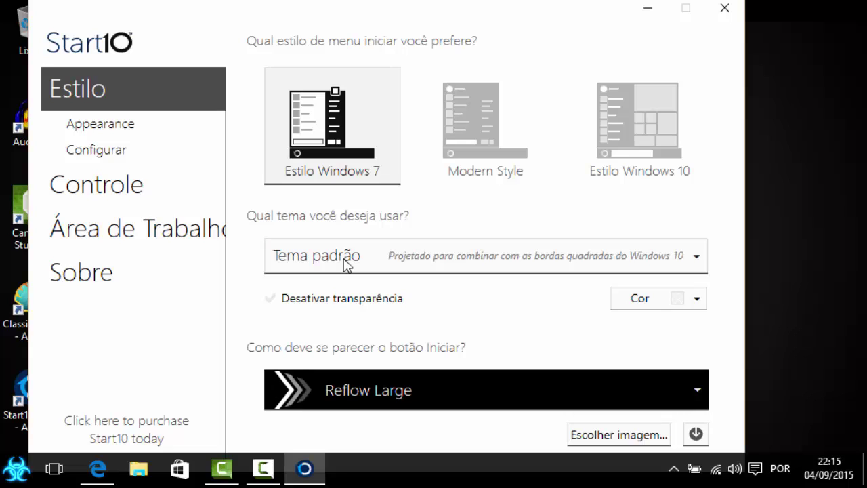
pyautogui.press('Down')
pyautogui.press('Down')
pyautogui.press('Down')
pyautogui.press('Down')
pyautogui.press('Down')
pyautogui.press('Down')
pyautogui.press('Down')
pyautogui.press('Down')
pyautogui.press('Down')
pyautogui.press('Down')
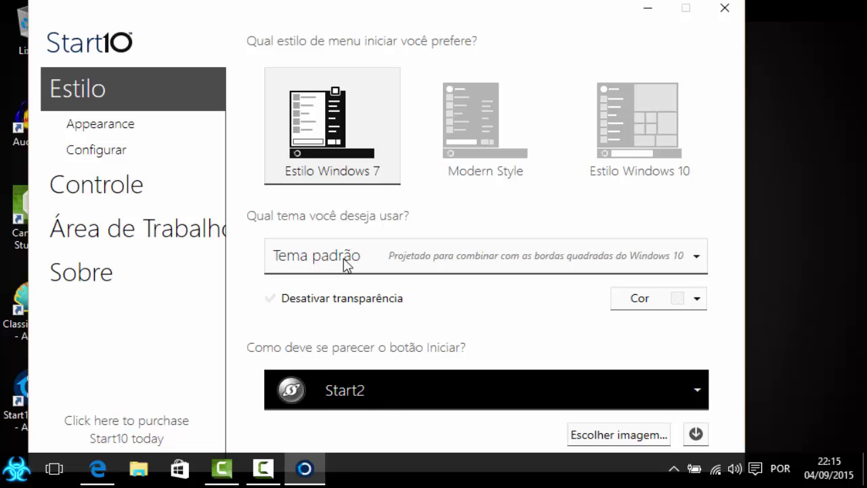
pyautogui.press('Down')
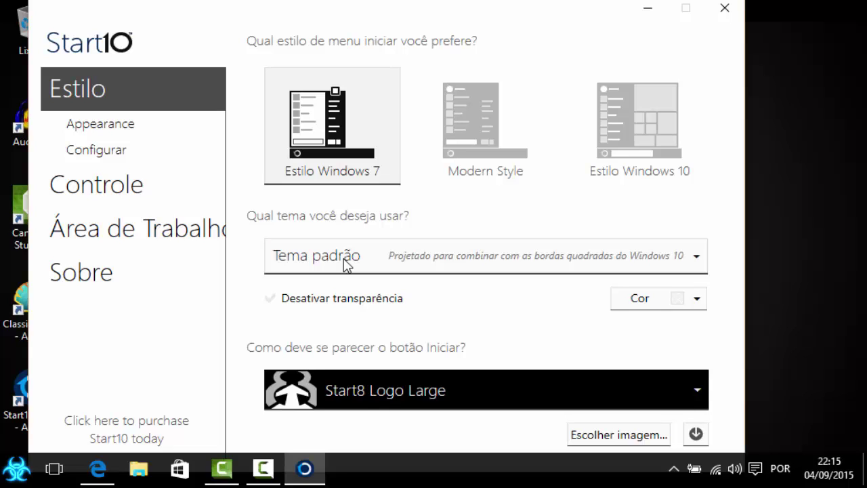
pyautogui.press('Down')
pyautogui.press('Down')
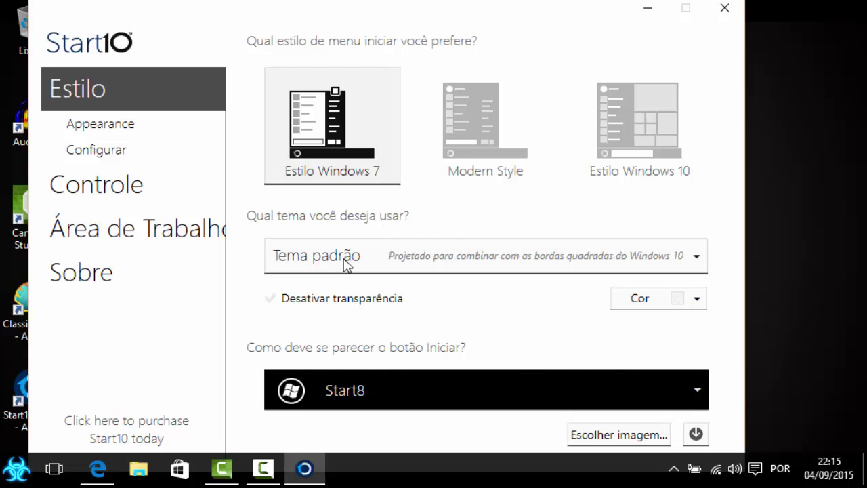
# Browse the full list of Start button images, from Triangle One back up to Windows 10
pyautogui.hotkey('alt', 'Down')
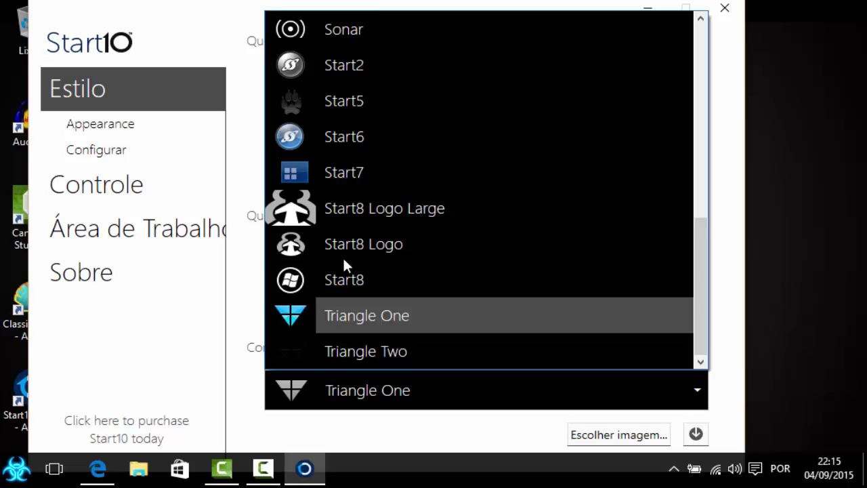
pyautogui.press('Up')
pyautogui.press('Up')
pyautogui.press('Up')
pyautogui.press('Up')
pyautogui.press('Up')
pyautogui.press('Up')
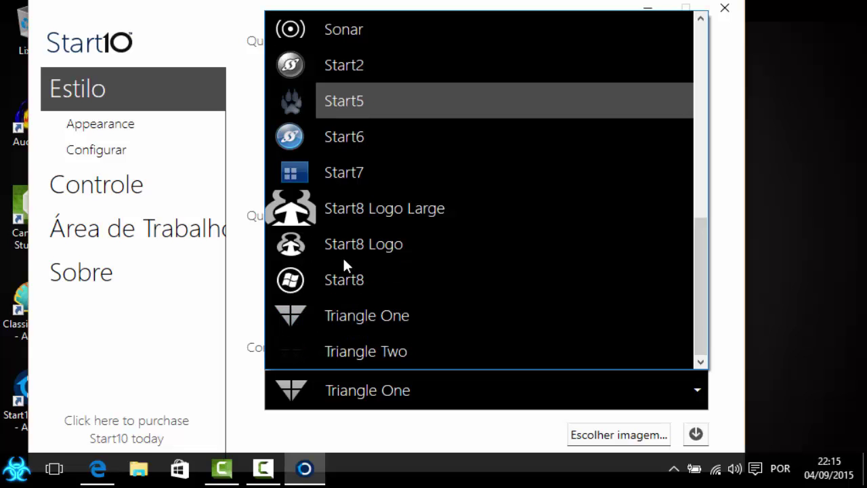
pyautogui.press('Down')
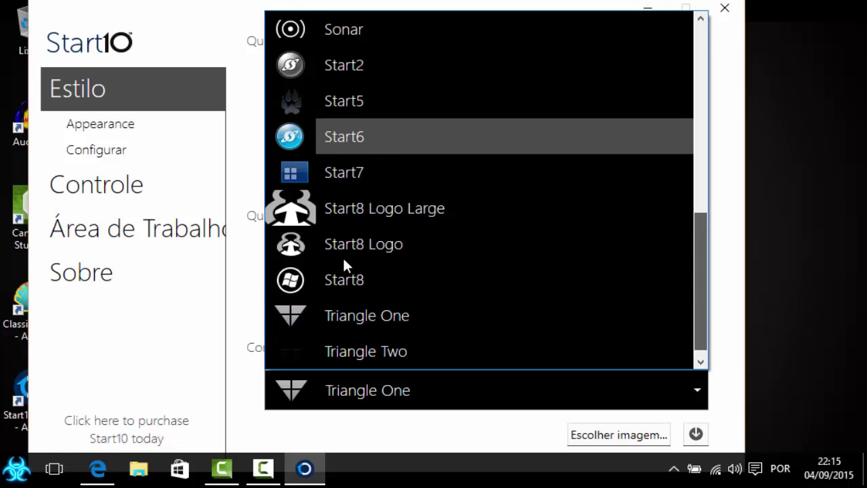
pyautogui.scroll(1, 345, 264)
pyautogui.scroll(5, 345, 264)
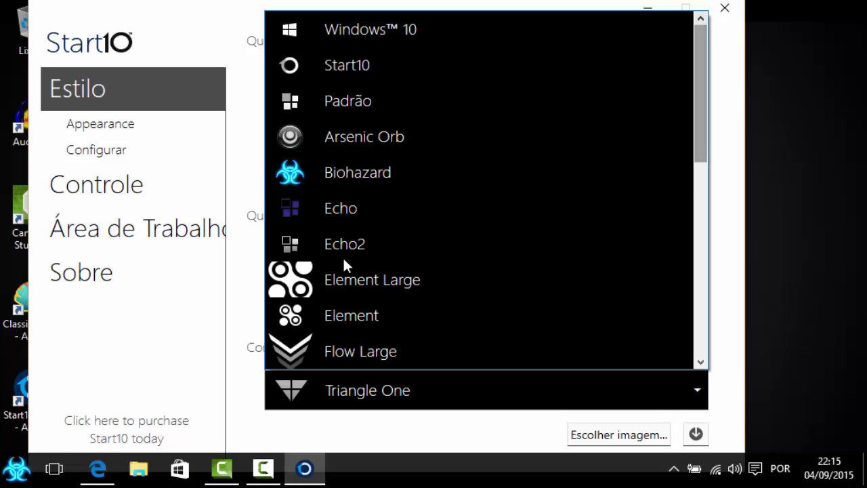
# Try the Arsenic Orb image for the Start button and settle on the Start10 image
pyautogui.press('s')
pyautogui.press('Return')
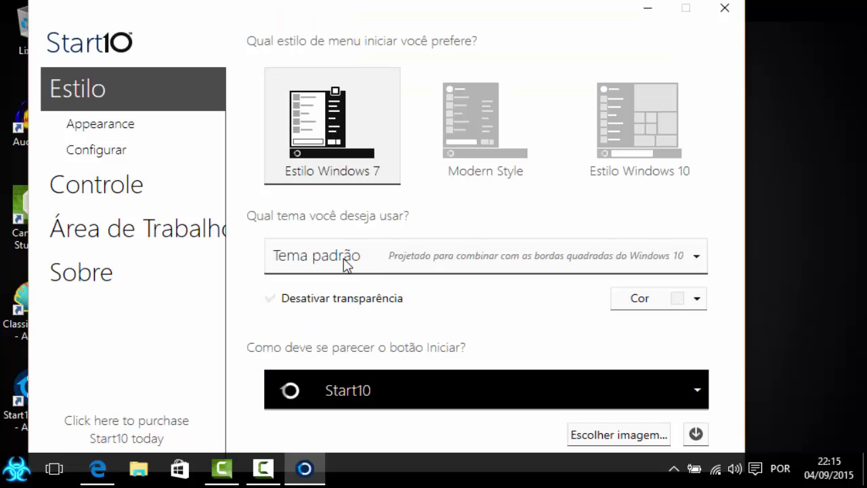
pyautogui.press('a')
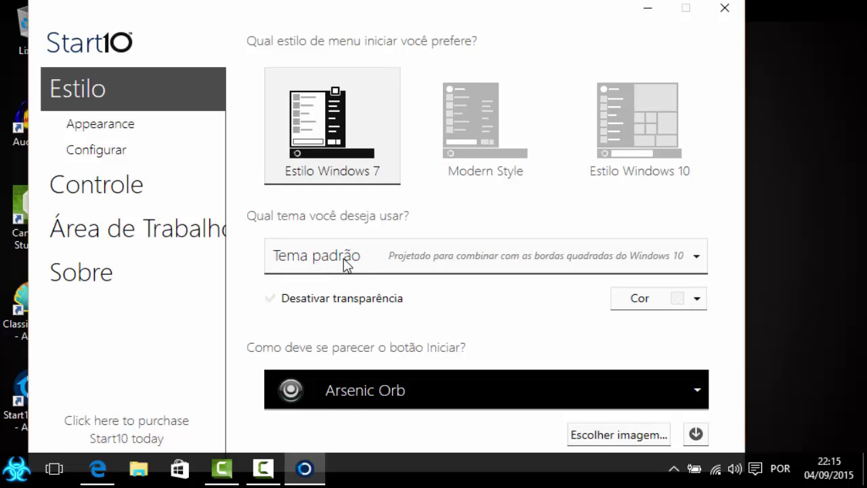
pyautogui.press('p')
pyautogui.press('s')
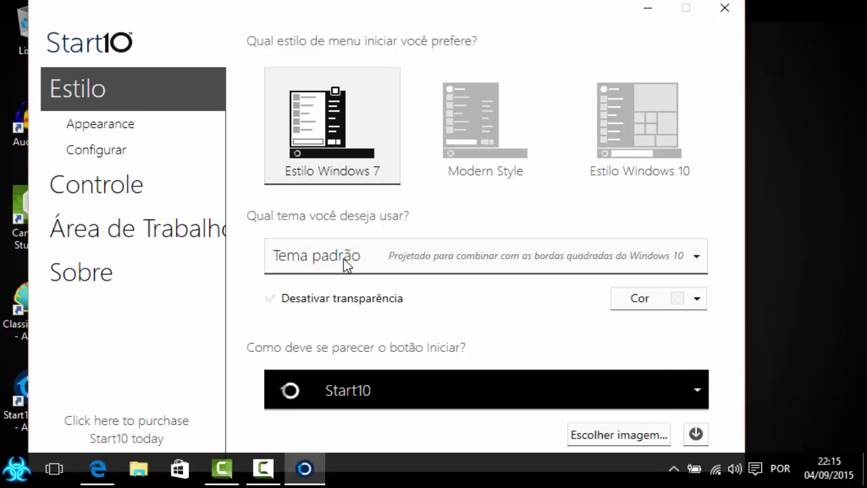
# Reposition the window, then review the Appearance options and the Configurar settings, including the list of menu shortcuts
pyautogui.moveTo(485, 21); pyautogui.dragTo(523, 19)
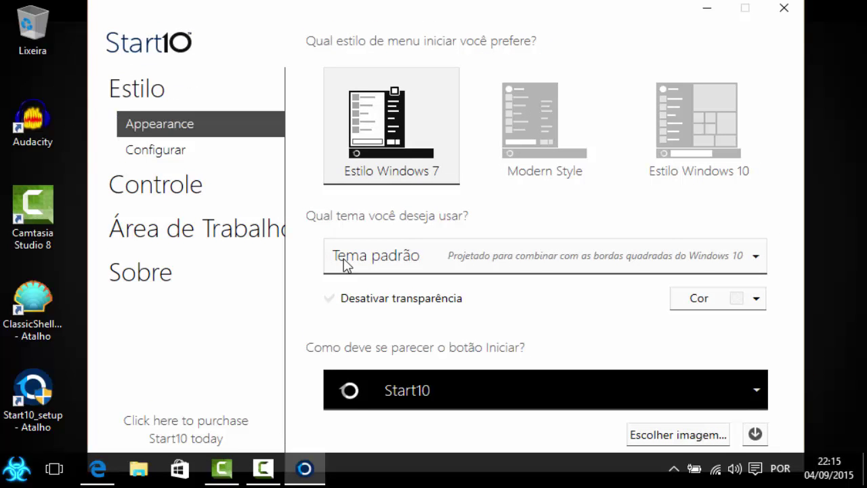
pyautogui.scroll(-5, 344, 264)
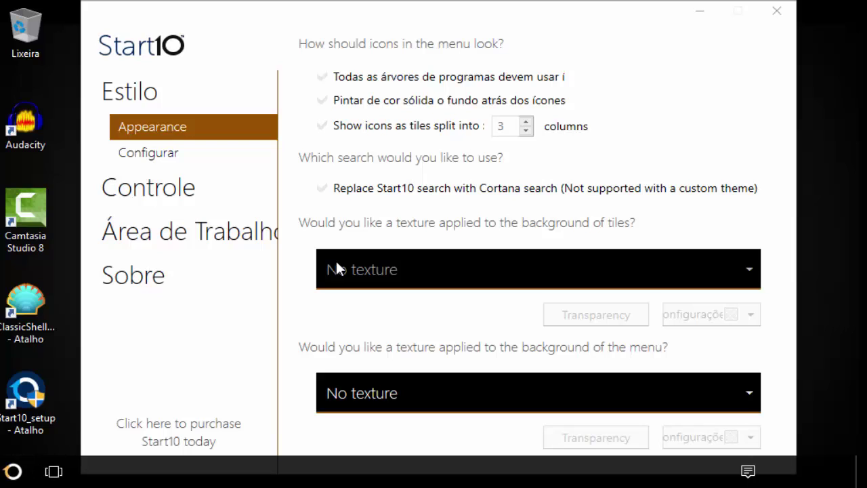
pyautogui.click(336, 269)
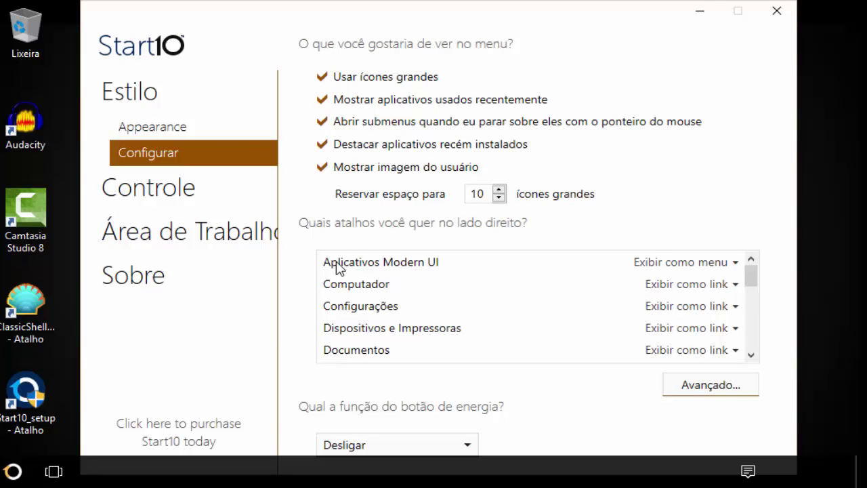
pyautogui.scroll(-5, 336, 268)
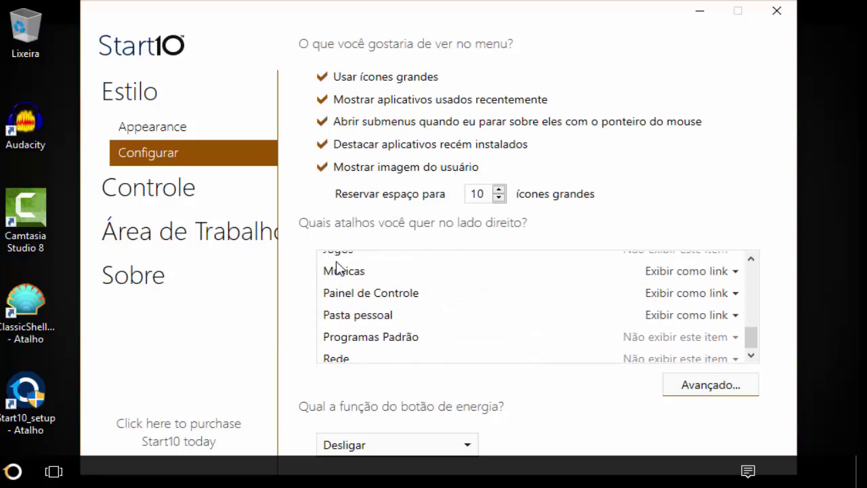
pyautogui.scroll(-3, 336, 267)
pyautogui.scroll(8, 337, 267)
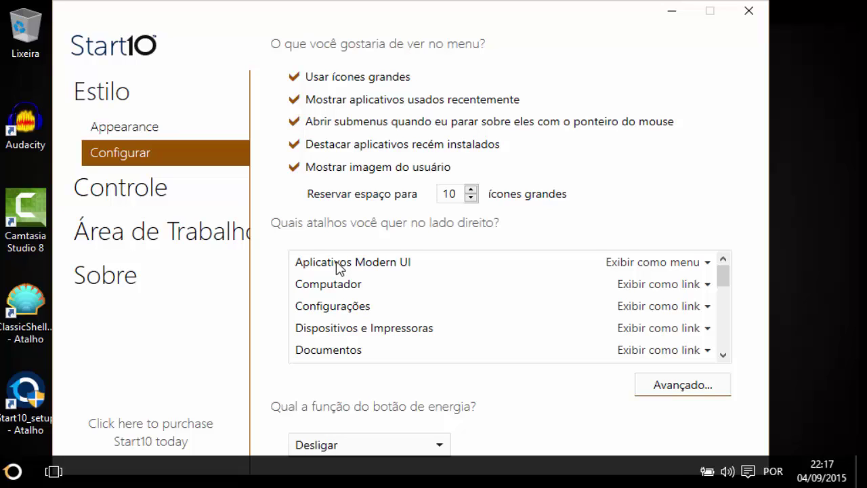
# Check the available power button functions in the Configurar settings and keep Desligar
pyautogui.click(369, 446)
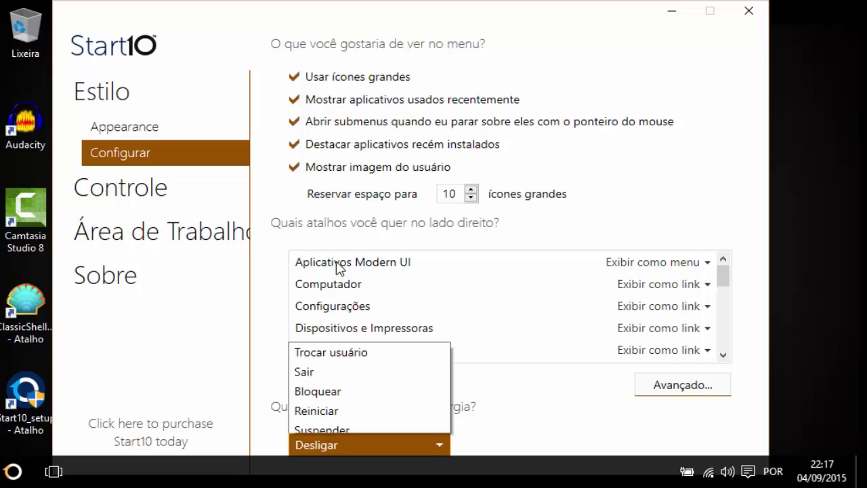
pyautogui.press('Down')
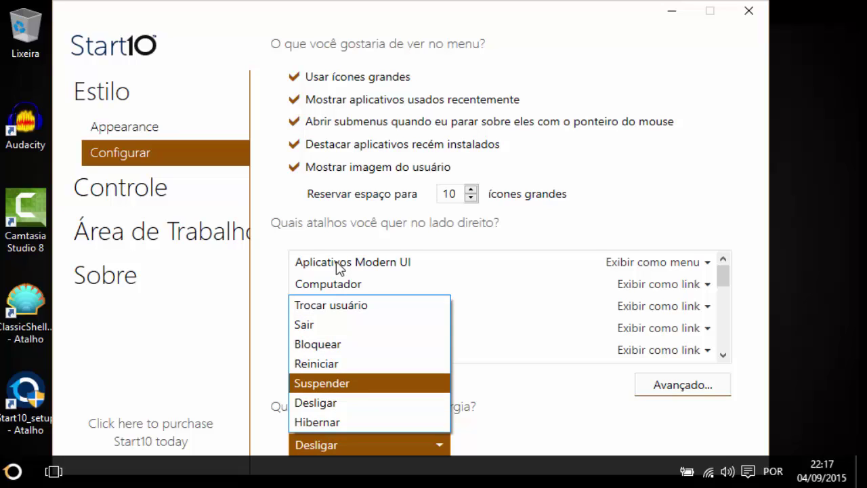
pyautogui.press('Escape')
# Review the desktop Start button behaviours in the Controle settings and keep Botão Iniciar mostra menu do Start10
pyautogui.click(121, 188)
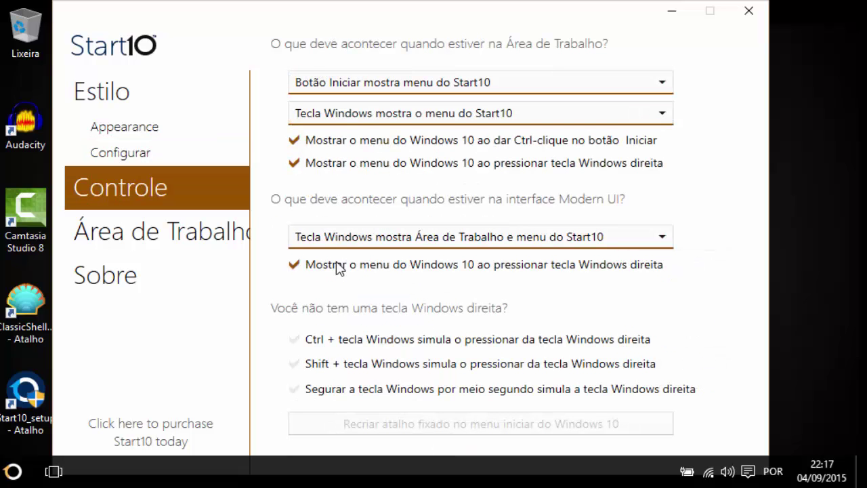
pyautogui.click(481, 82)
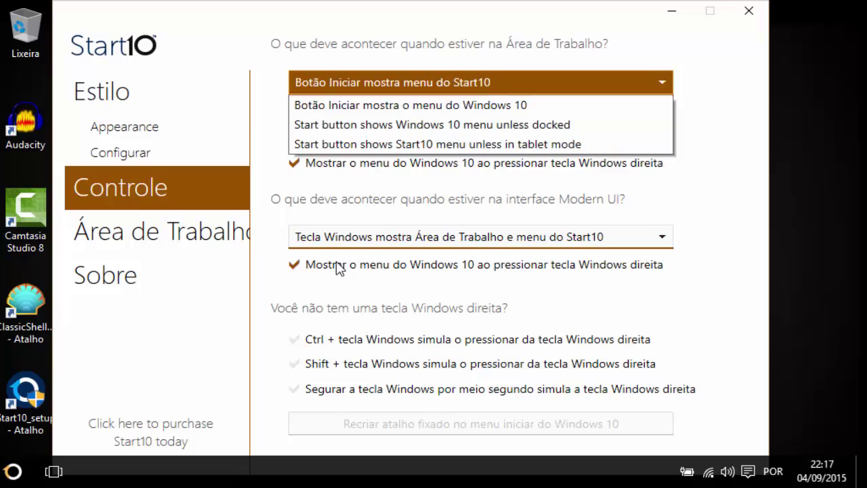
pyautogui.press('Down')
pyautogui.press('Down')
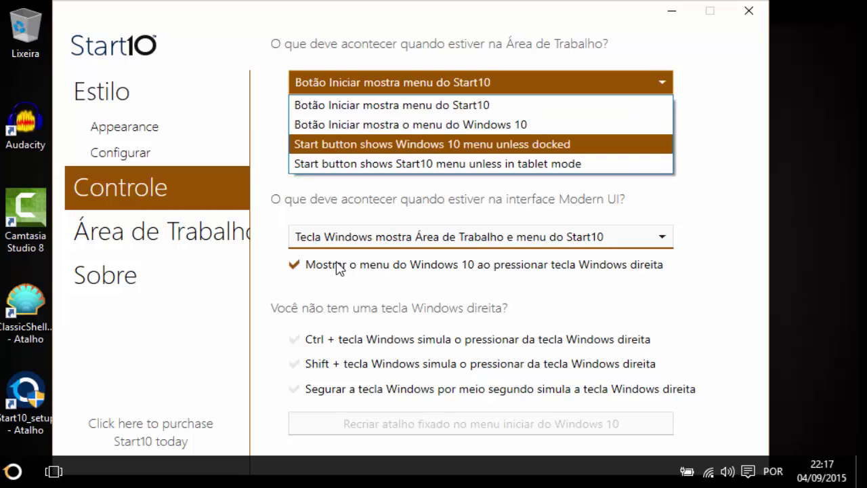
pyautogui.press('Up')
pyautogui.press('Up')
pyautogui.press('Return')
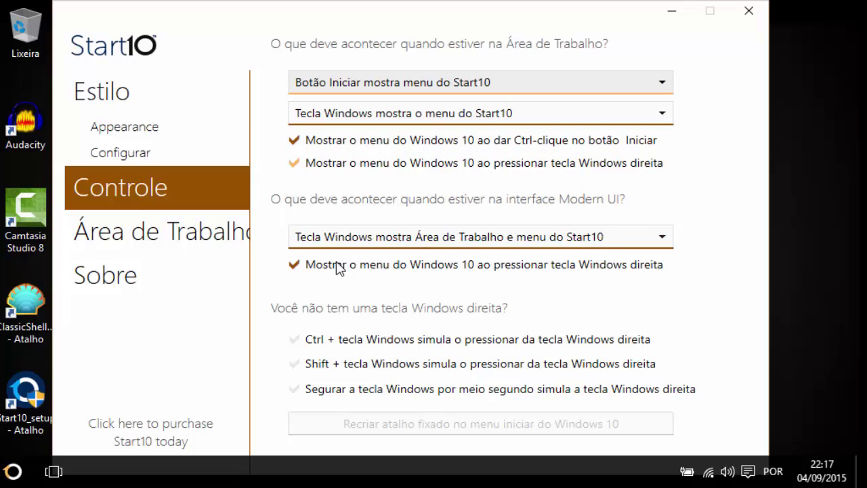
# Review the desktop Windows key behaviours and keep Tecla Windows mostra o menu do Start10
pyautogui.press('Tab')
pyautogui.hotkey('alt', 'Down')
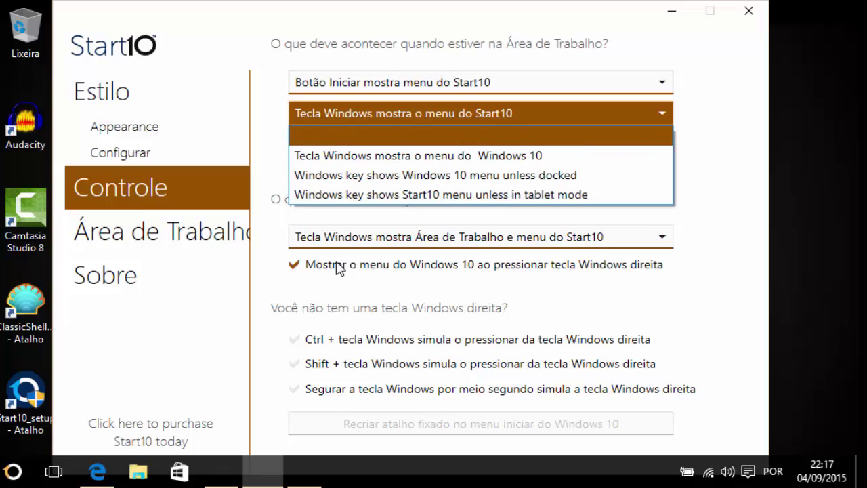
pyautogui.press('Return')
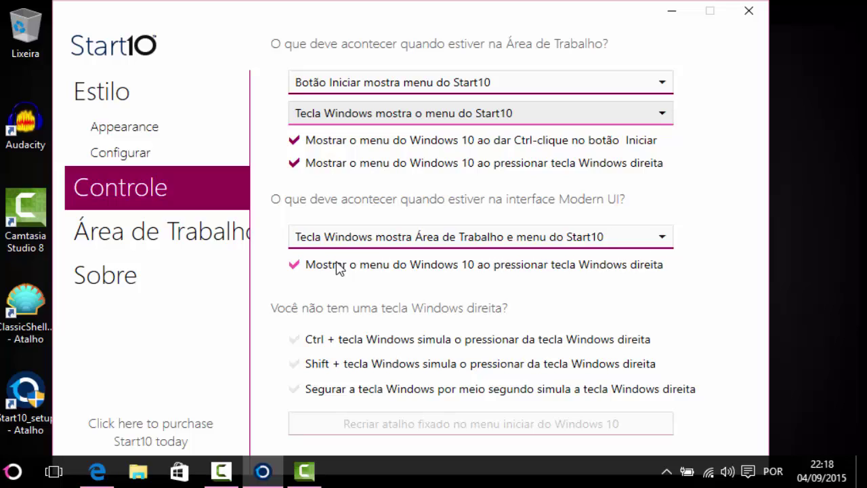
pyautogui.click(338, 267)
# Show the Área de Trabalho settings and check the background colour options for the taskbar
pyautogui.click(162, 232)
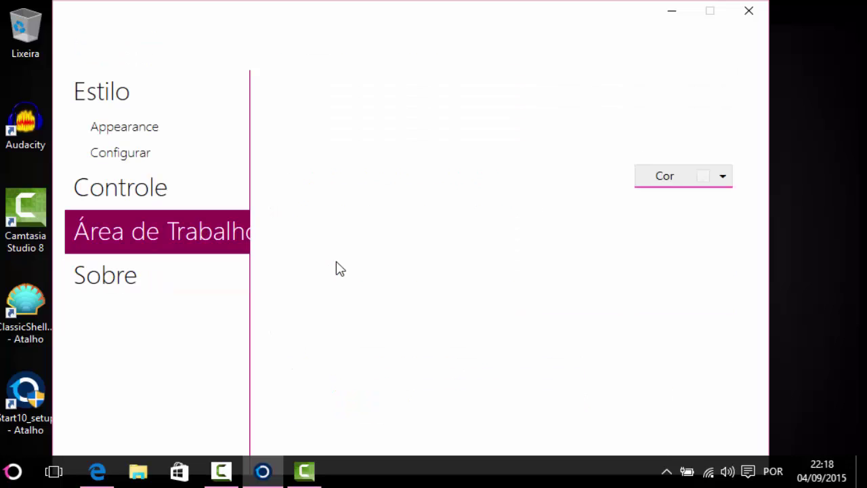
pyautogui.press('space')
pyautogui.press('Down')
pyautogui.press('Return')
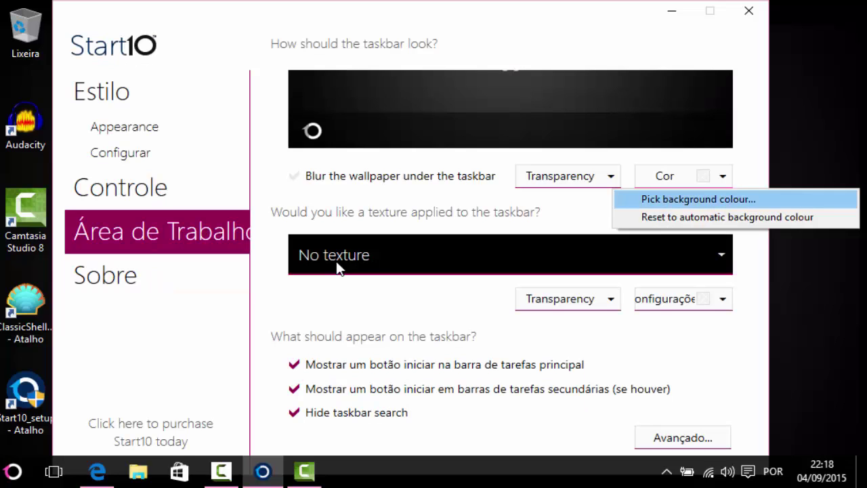
# View the advanced options of the Área de Trabalho settings and close them without changes
pyautogui.press('Tab')
pyautogui.press('Tab')
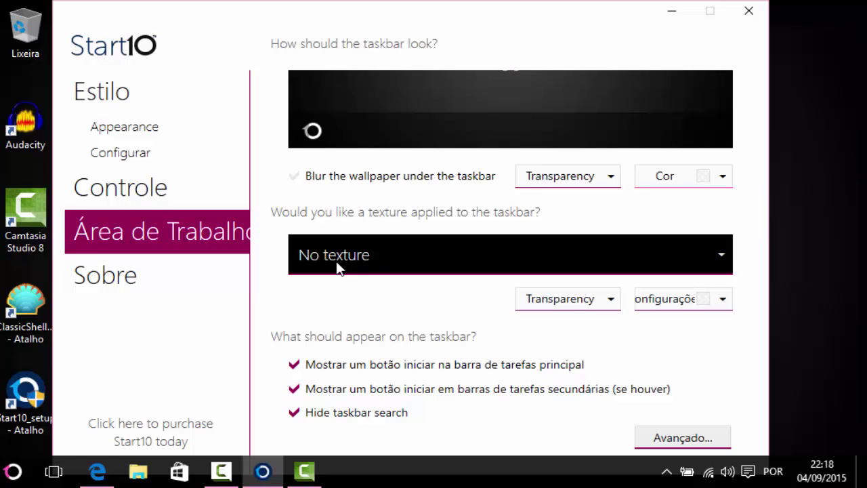
pyautogui.press('space')
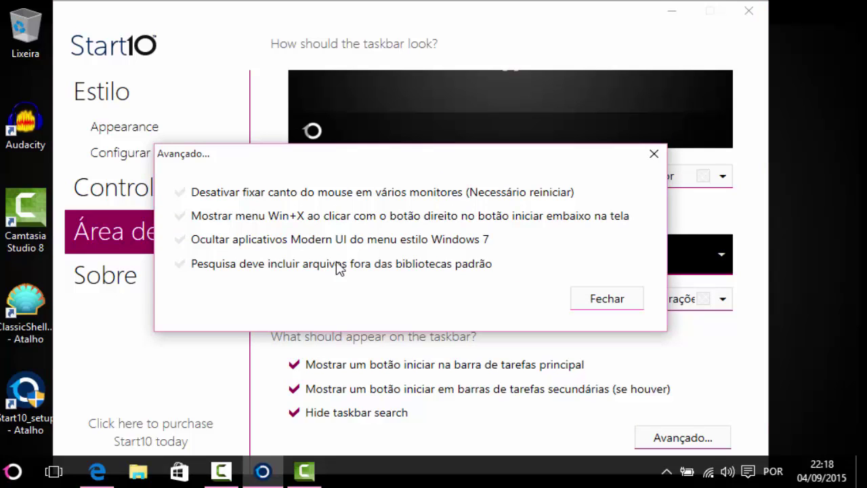
pyautogui.press('space')
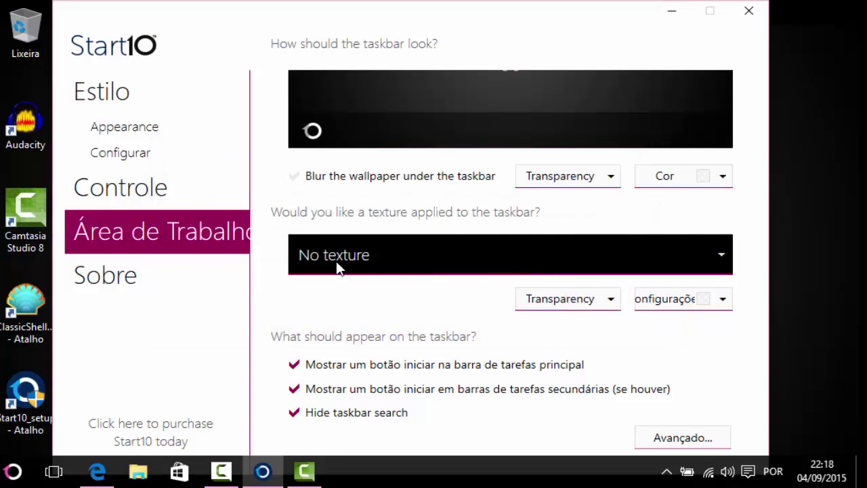
# Show the Sobre page and go over its Verificar atualizações and Desbloquear / Comprar options
pyautogui.press('Down')
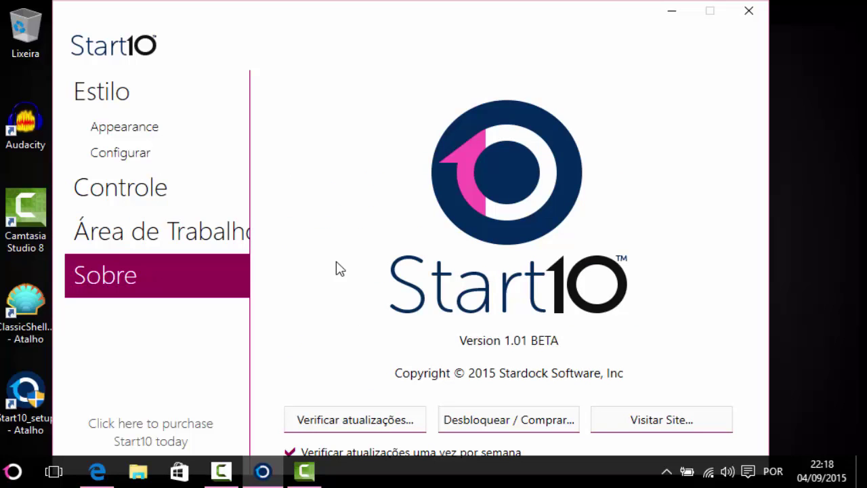
pyautogui.press('Tab')
pyautogui.press('Tab')
pyautogui.press('Tab')
pyautogui.press('Tab')
pyautogui.press('Tab')
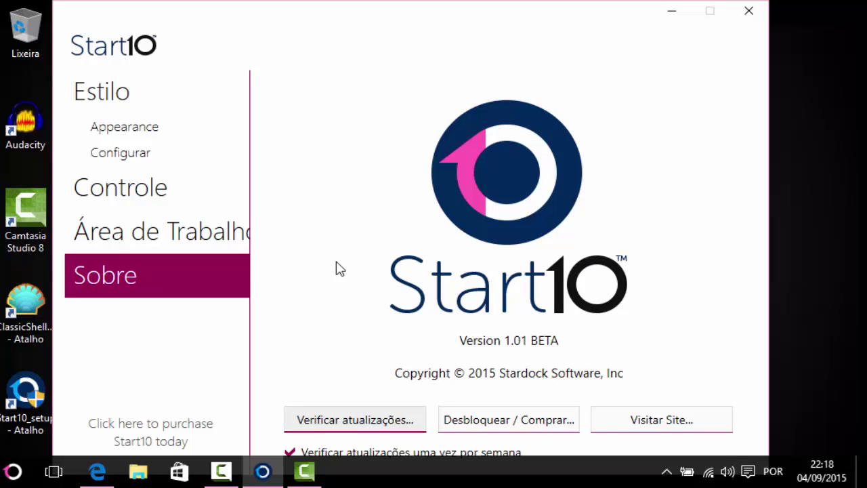
pyautogui.press('Tab')
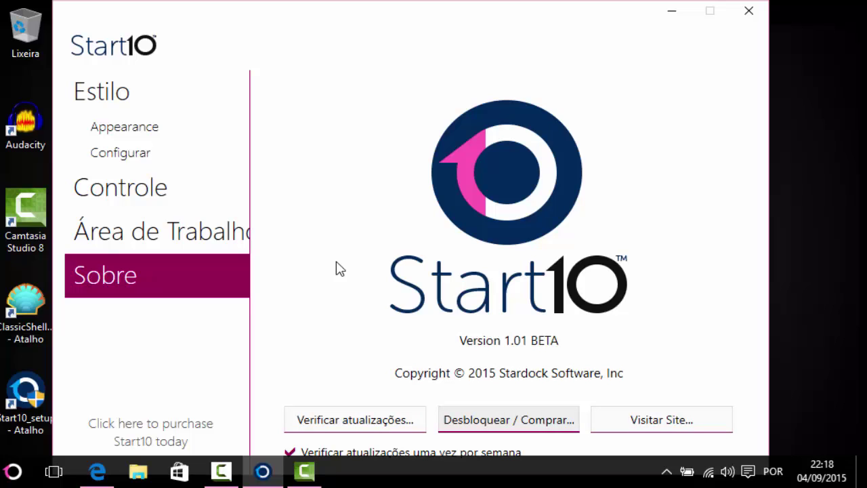
# Return to the Estilo page and go through the Start menu styles, keeping Estilo Windows 7
pyautogui.press('Tab')
pyautogui.press('Tab')
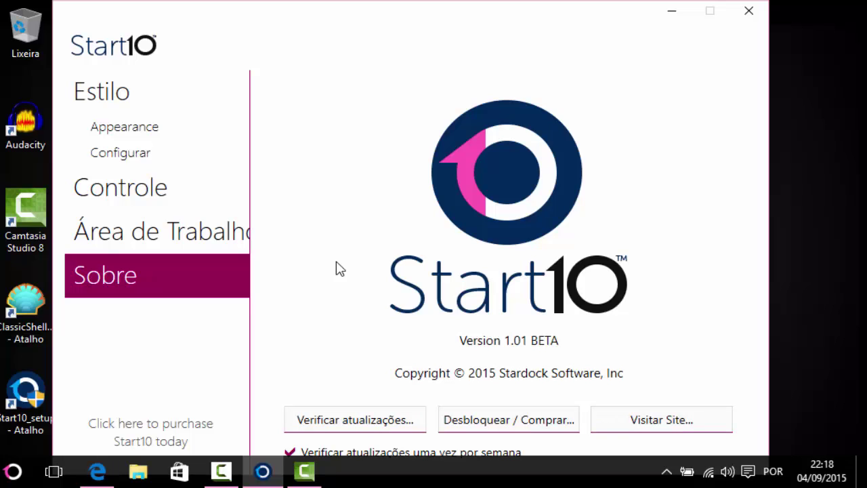
pyautogui.press('Down')
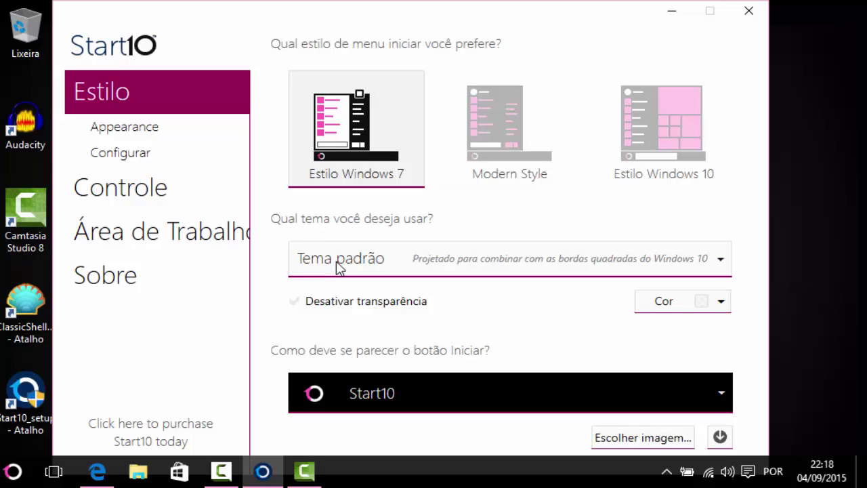
pyautogui.press('Tab')
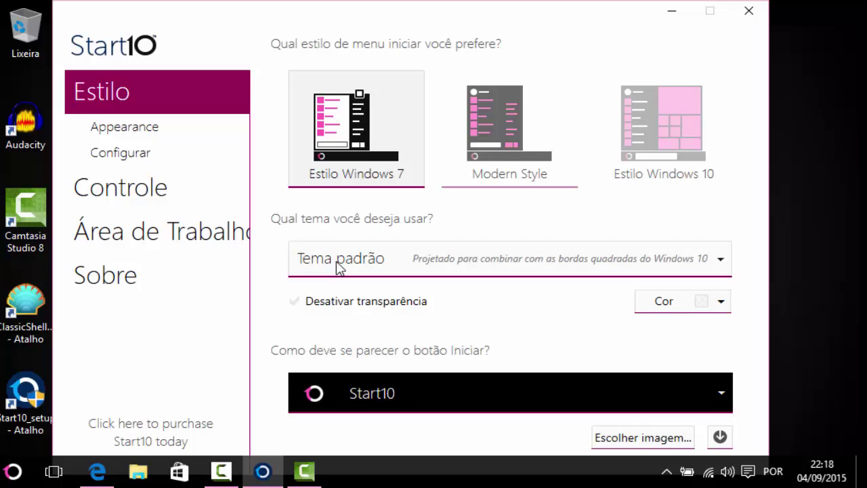
pyautogui.press('Right')
pyautogui.press('Left')
pyautogui.press('Left')
# Open the Start10 menu in Windows 7 style and go down its program list to Todos os Programas
pyautogui.press('super')
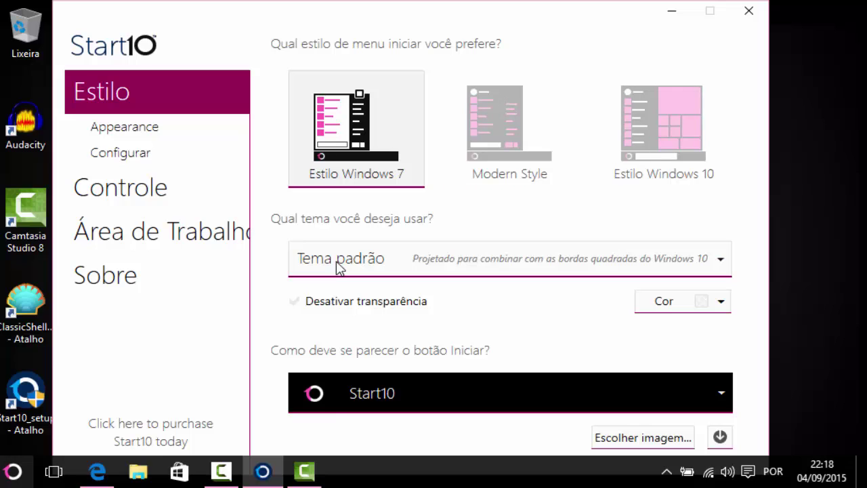
pyautogui.press('Down')
pyautogui.press('Down')
pyautogui.press('Down')
pyautogui.press('Down')
pyautogui.press('Down')
pyautogui.press('Down')
pyautogui.press('Down')
pyautogui.press('Down')
pyautogui.press('Down')
pyautogui.press('Down')
pyautogui.press('Down')
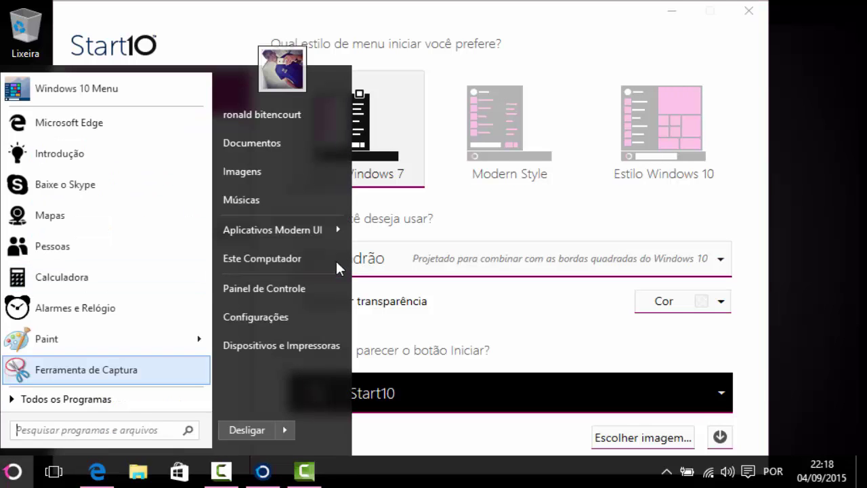
# Browse the Todos os Programas list up to Audacity, return to the main program list and close the Start menu
pyautogui.press('Return')
pyautogui.press('Up')
pyautogui.press('Up')
pyautogui.press('Up')
pyautogui.press('Up')
pyautogui.press('Up')
pyautogui.press('Up')
pyautogui.press('Up')
pyautogui.press('Up')
pyautogui.press('Up')
pyautogui.press('Up')
pyautogui.press('Up')
pyautogui.press('Up')
pyautogui.press('Up')
pyautogui.press('Up')
pyautogui.press('Up')
pyautogui.press('Up')
pyautogui.press('Up')
pyautogui.press('Up')
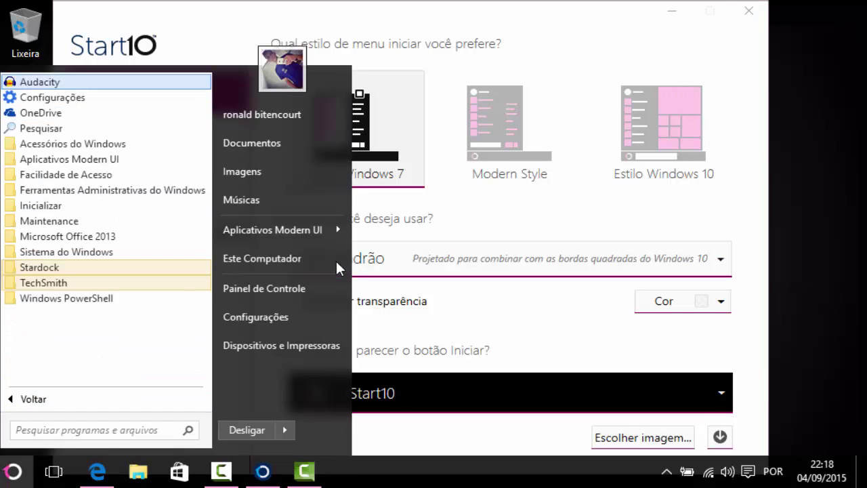
pyautogui.press('Return')
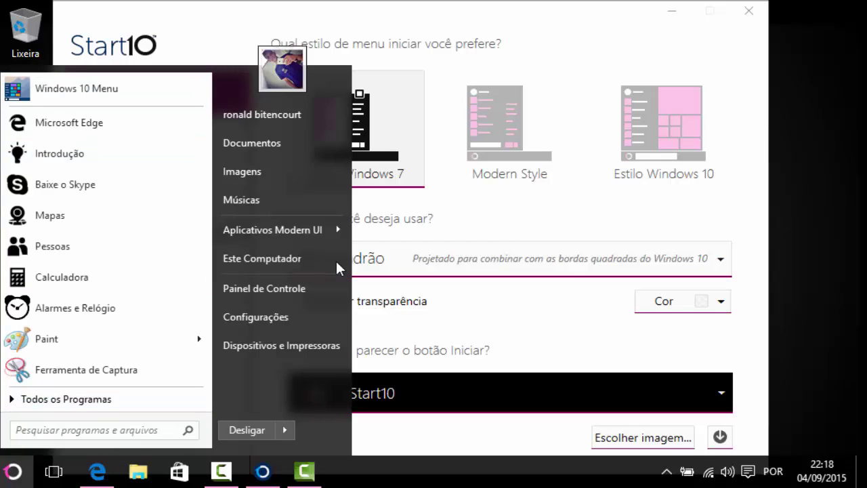
pyautogui.press('Up')
pyautogui.press('Left')
pyautogui.press('Escape')
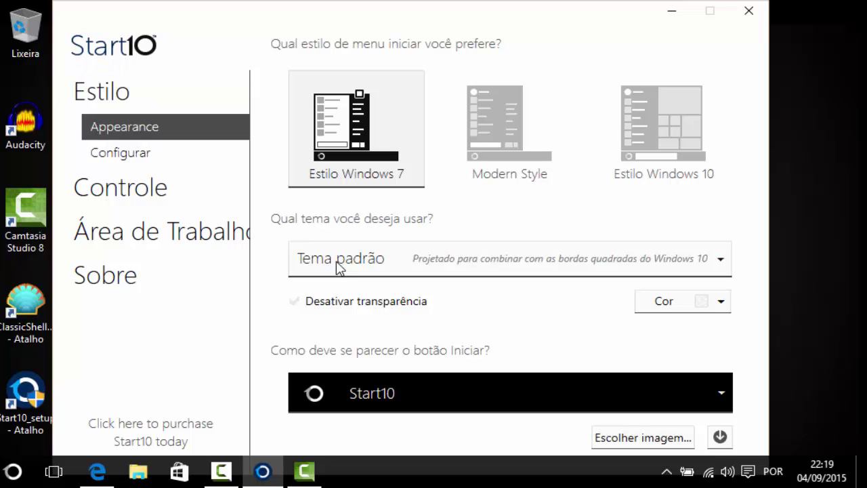
# View the Configurar and Controle pages, checking the original Windows 10 Start menu in between, and close the Start10 settings window
pyautogui.press('Down')
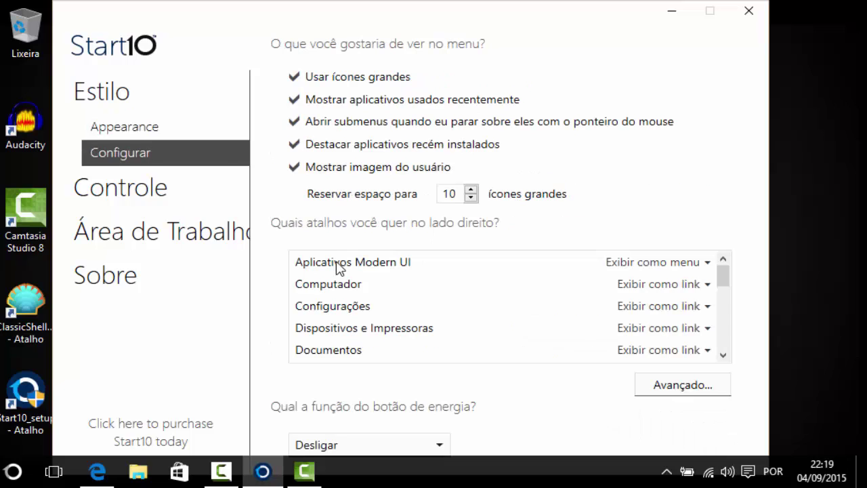
pyautogui.press('super')
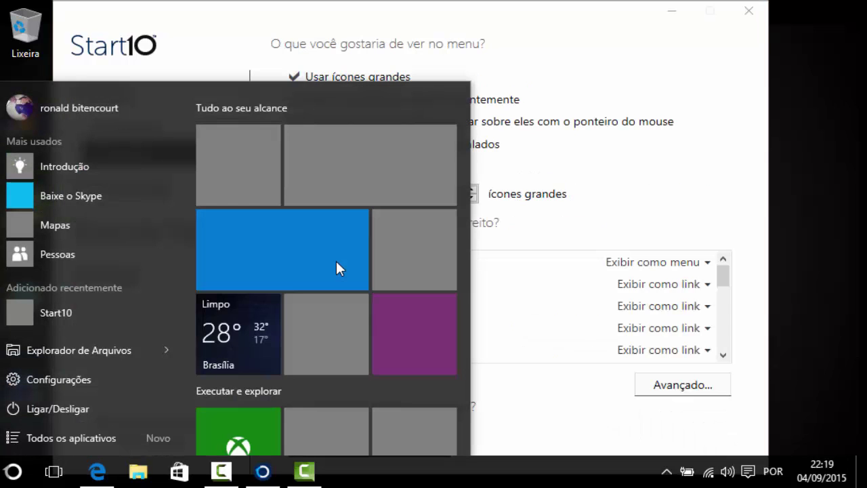
pyautogui.press('super')
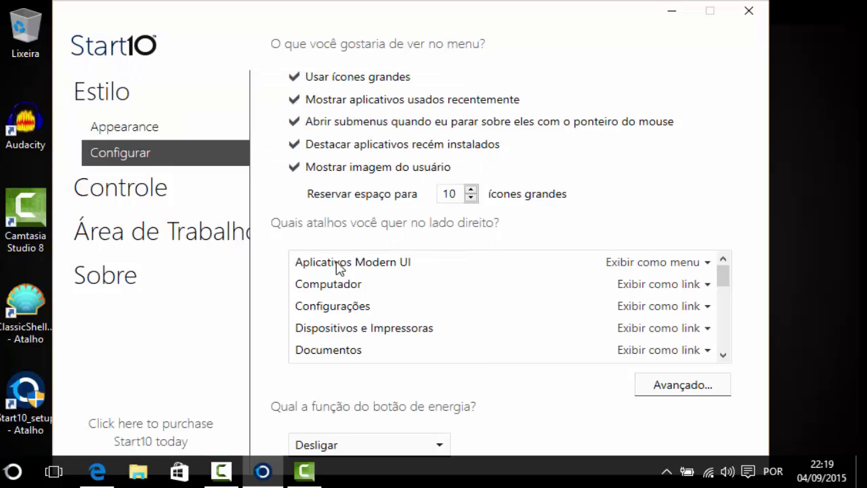
pyautogui.press('Down')
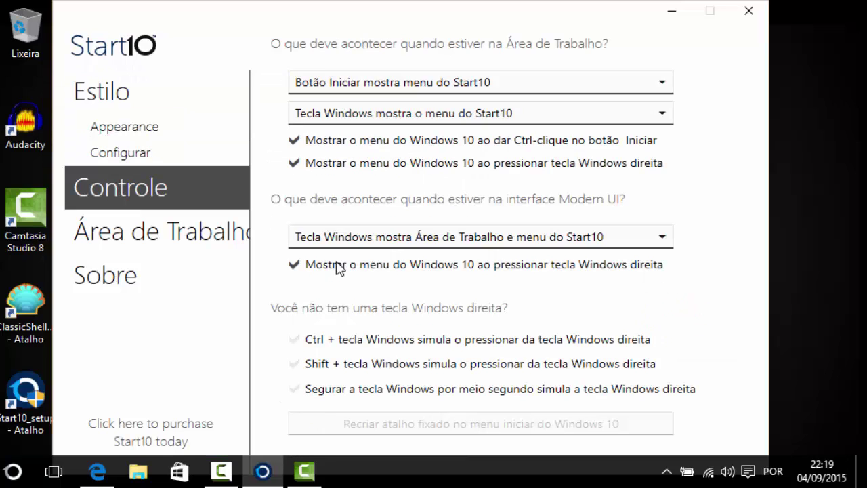
pyautogui.hotkey('alt', 'F4')
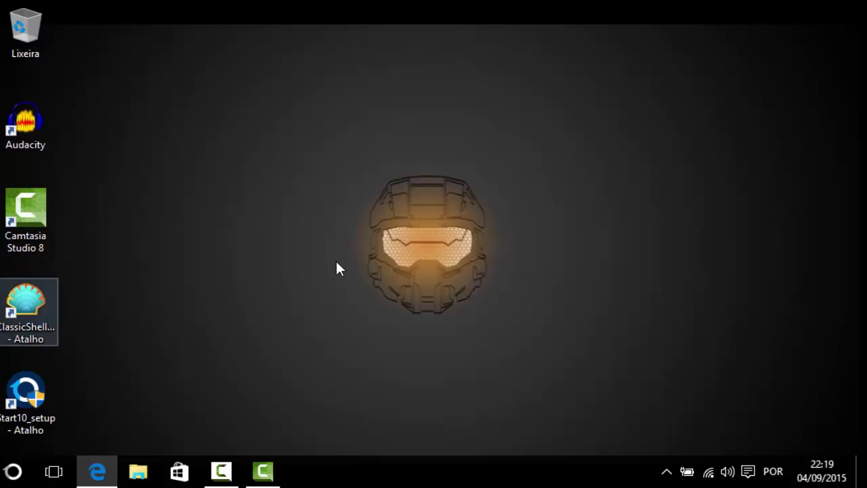
# Move the ClassicShell and Start10_setup shortcuts to the middle of the desktop and back to the icon column below Camtasia Studio 8
pyautogui.moveTo(26, 301); pyautogui.dragTo(421, 211)
pyautogui.moveTo(26, 393)
pyautogui.mouseDown()
pyautogui.moveTo(332, 323)
pyautogui.moveTo(488, 211)
pyautogui.mouseUp()
pyautogui.moveTo(267, 67)
pyautogui.mouseDown()
pyautogui.moveTo(664, 221)
pyautogui.moveTo(731, 436)
pyautogui.mouseUp()
pyautogui.click(337, 263)
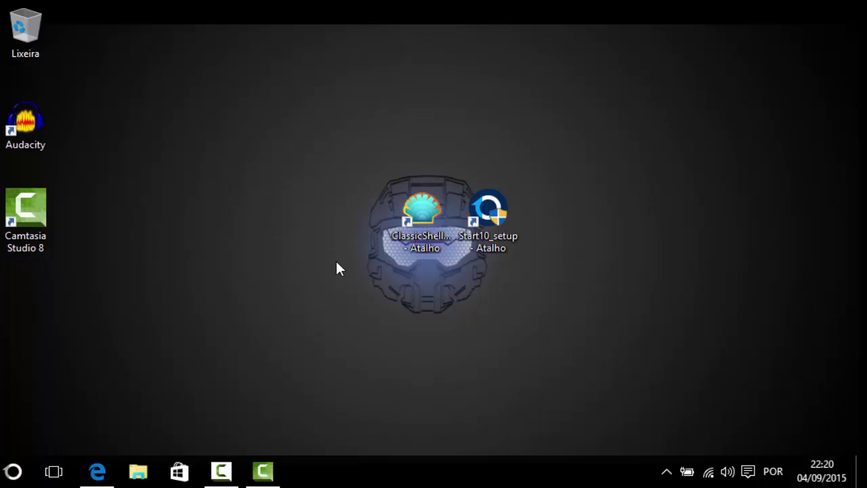
pyautogui.moveTo(422, 210)
pyautogui.mouseDown()
pyautogui.moveTo(17, 283)
pyautogui.moveTo(26, 299)
pyautogui.mouseUp()
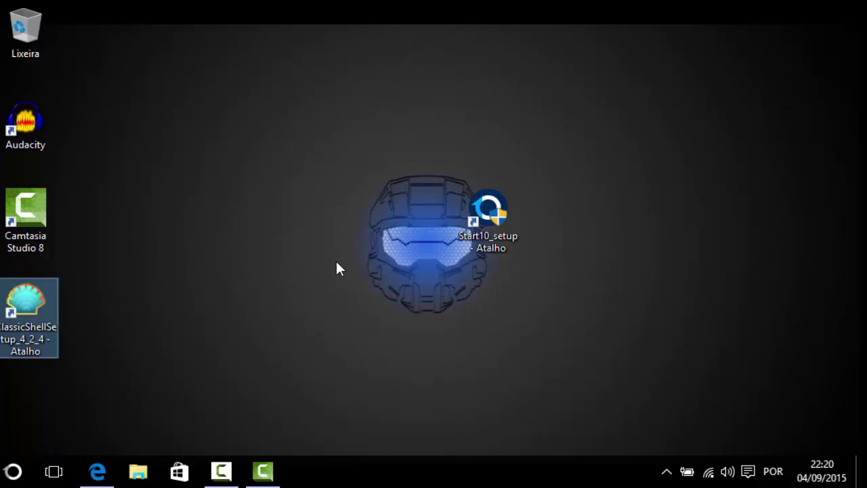
pyautogui.moveTo(488, 210)
pyautogui.mouseDown()
pyautogui.moveTo(4, 369)
pyautogui.moveTo(30, 362)
pyautogui.moveTo(26, 390)
pyautogui.mouseUp()
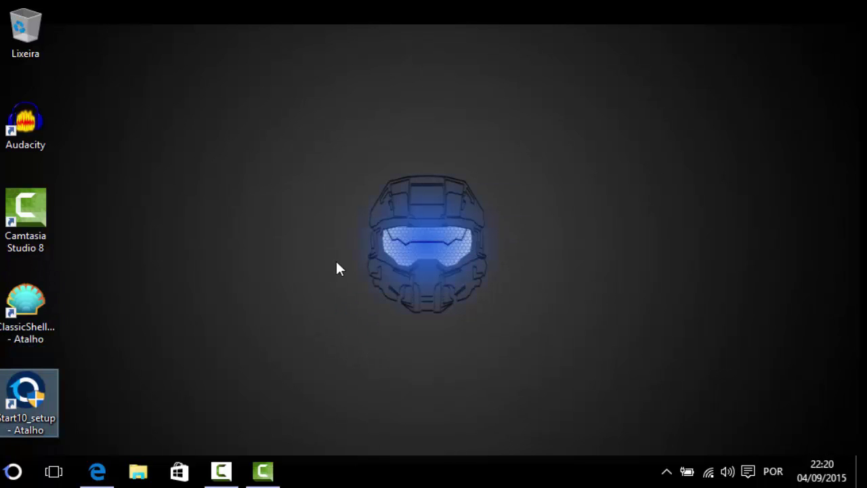